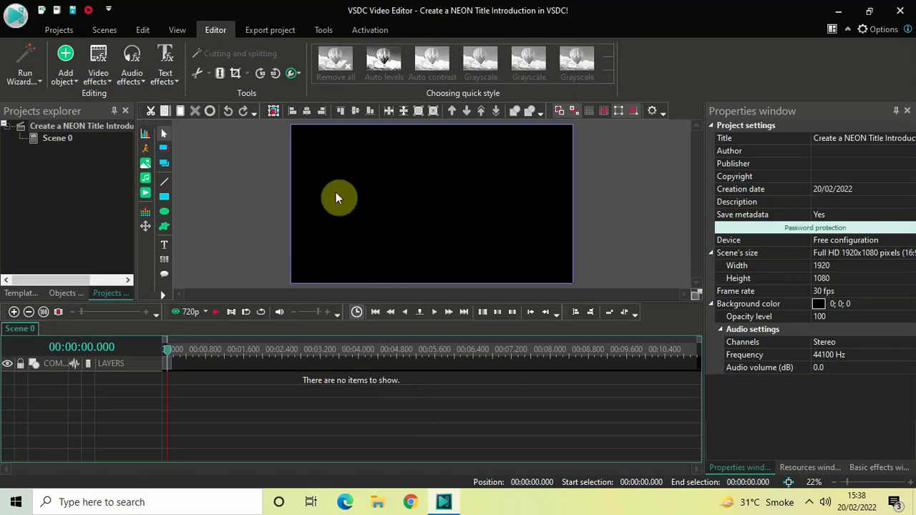
Step: Add a text object from the cursor position, draw its box about 873 by 295 px in the scene, and enter NEON
click(61, 78)
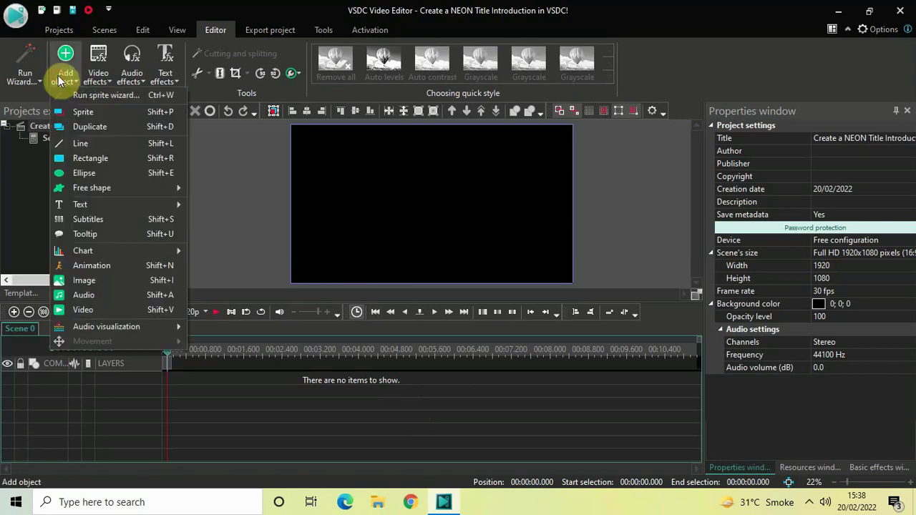
mouse_move(120, 204)
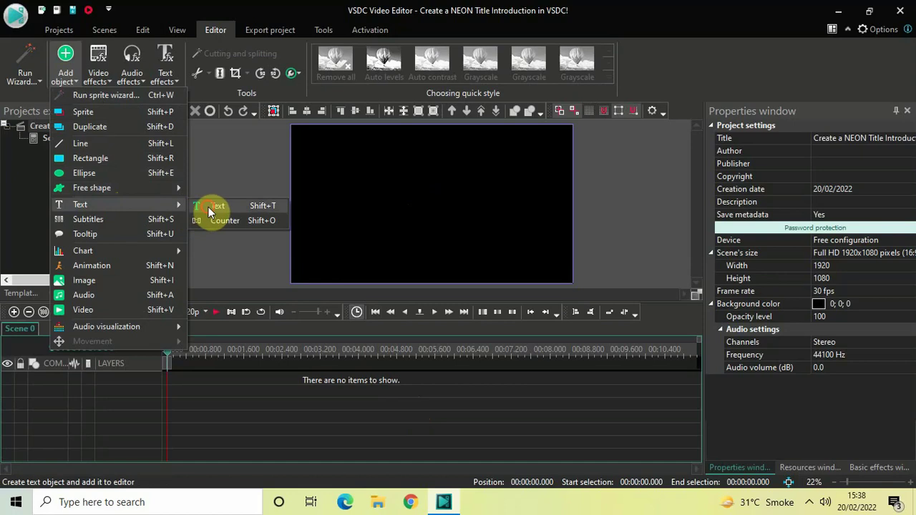
click(209, 207)
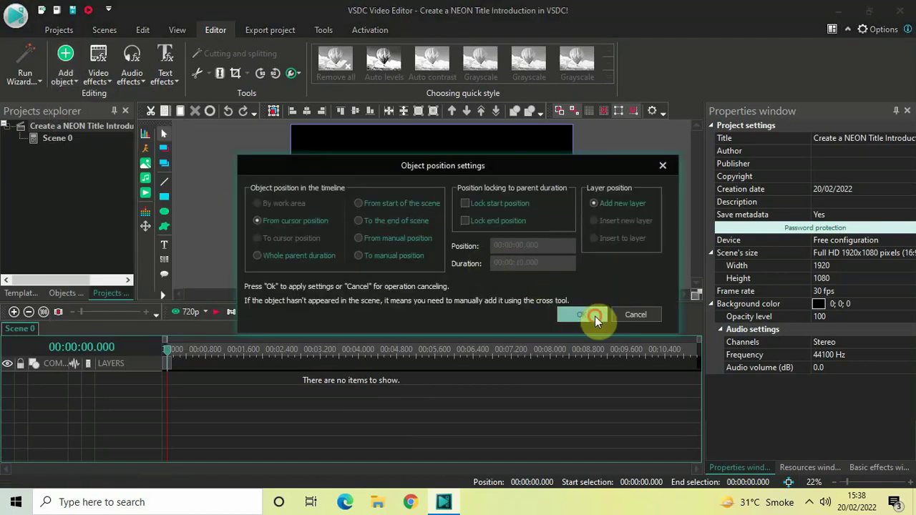
click(594, 316)
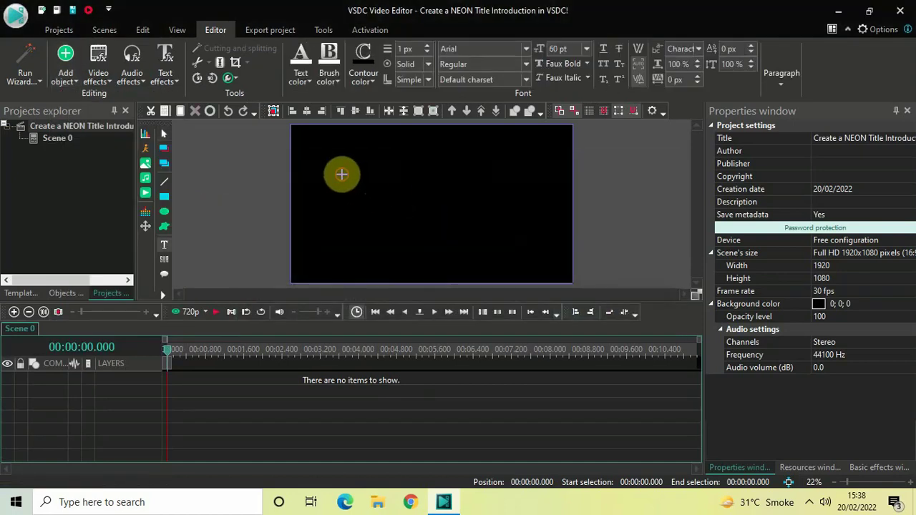
drag(341, 174, 471, 218)
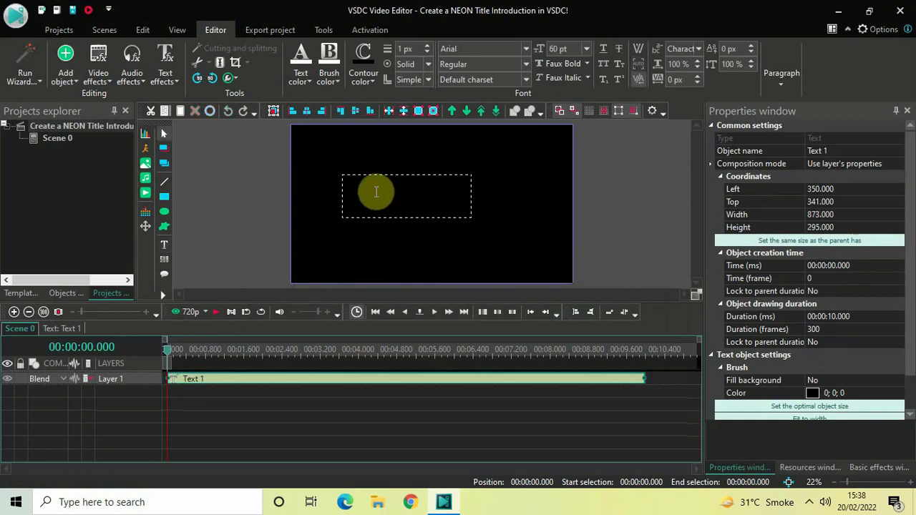
key(Caps_Lock)
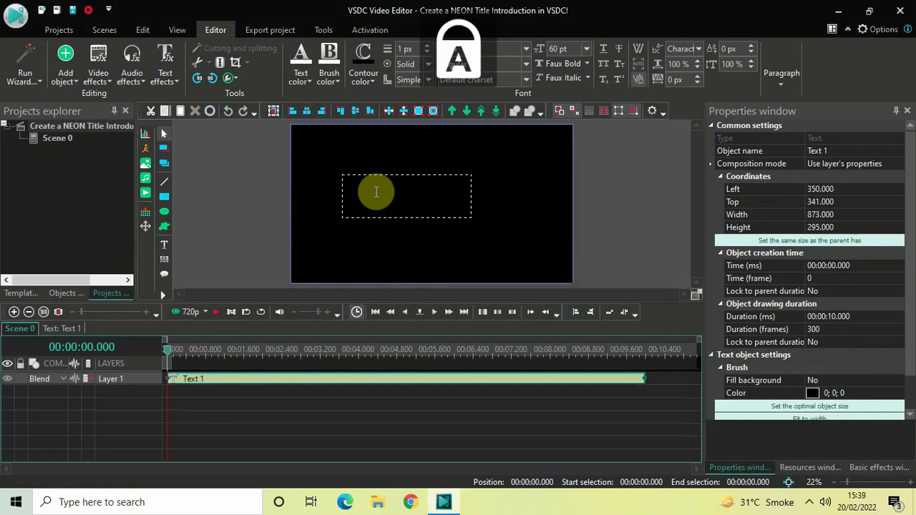
text(NEON)
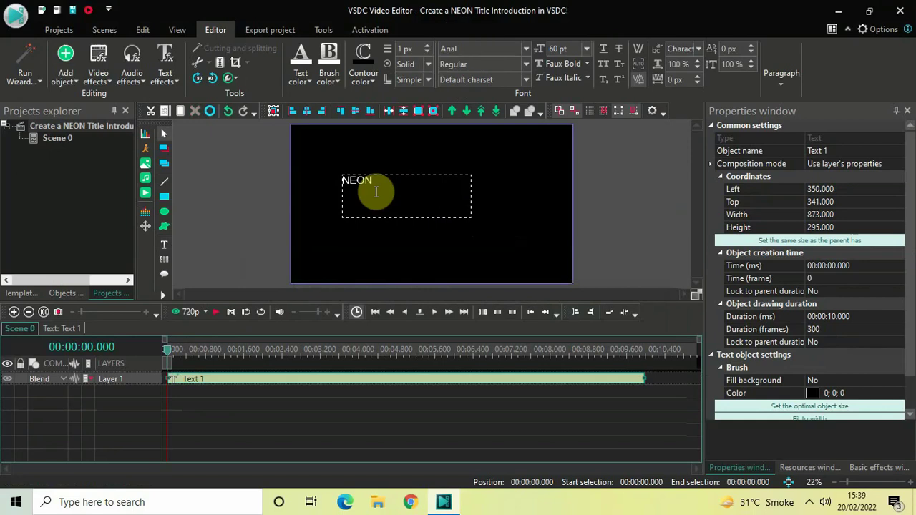
Step: Centre the NEON text horizontally and vertically within its text box
key(ctrl+a)
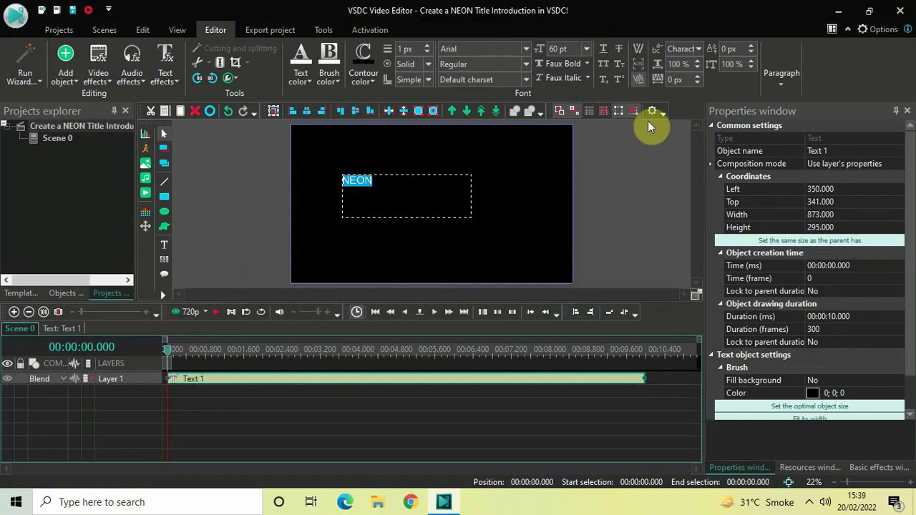
click(779, 76)
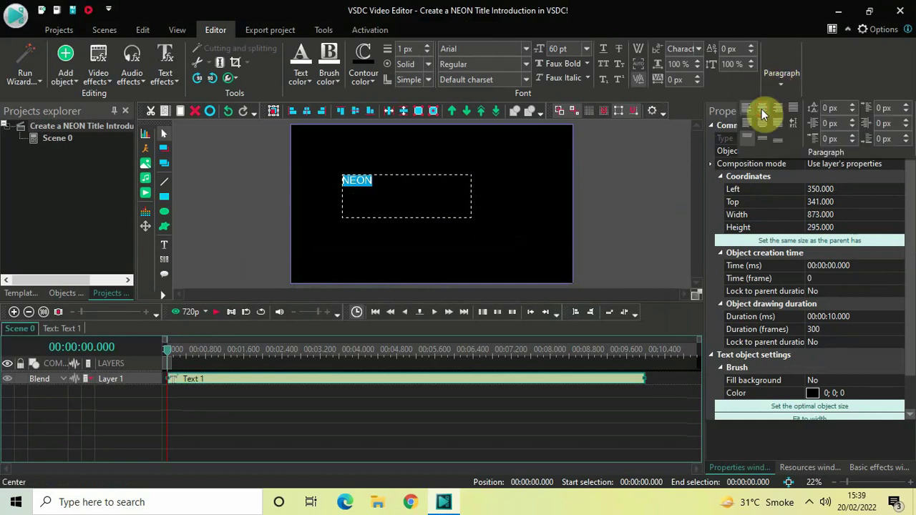
click(762, 109)
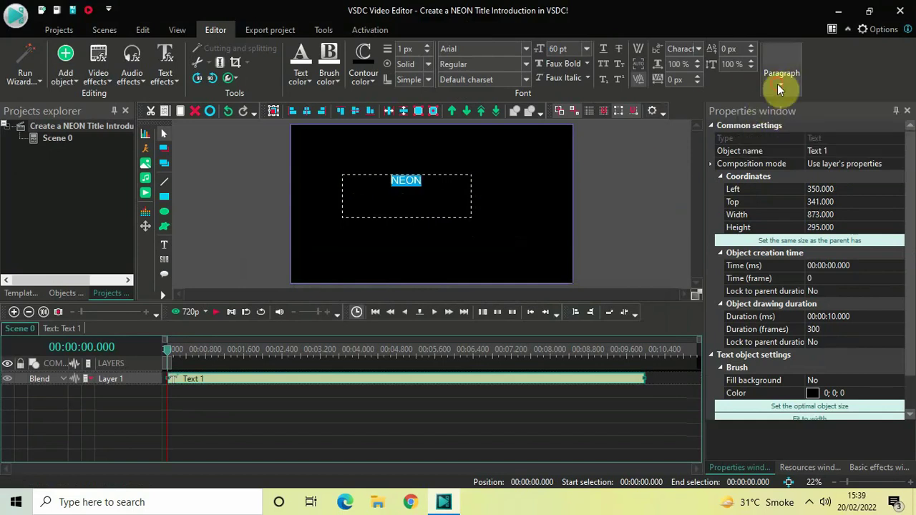
click(777, 84)
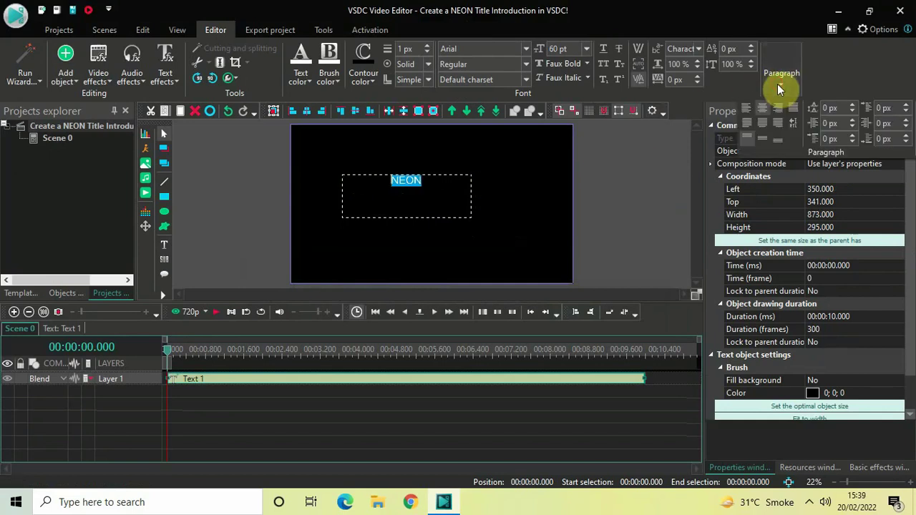
click(763, 138)
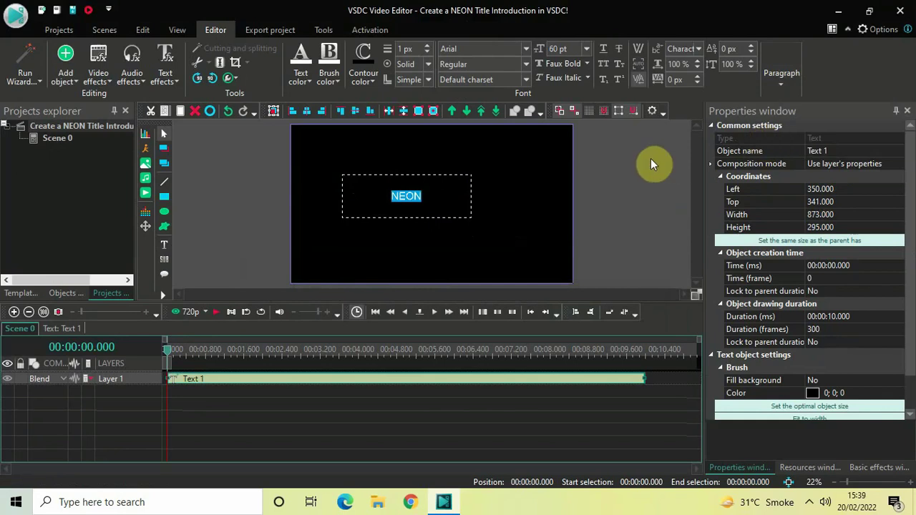
Step: Set the NEON text's font to Montserrat Black at a size of 300 pt
click(483, 49)
double_click(484, 49)
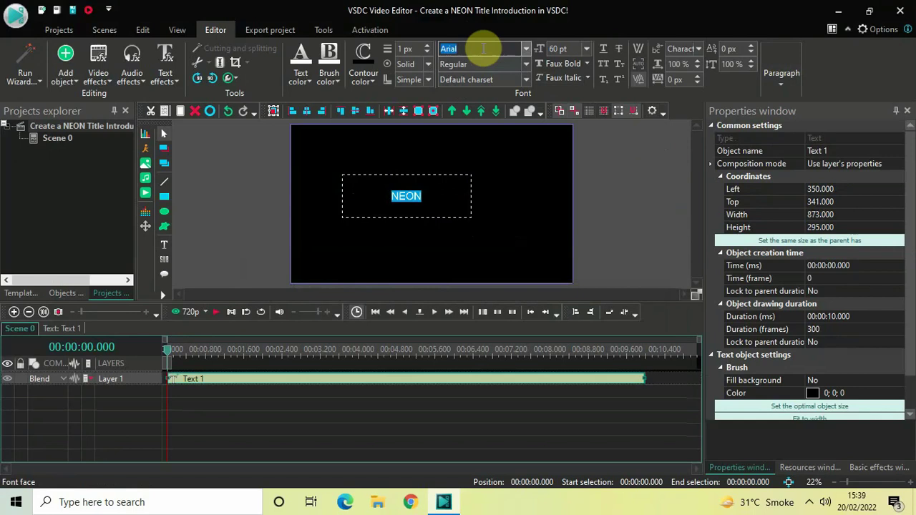
text(Montserrat Black)
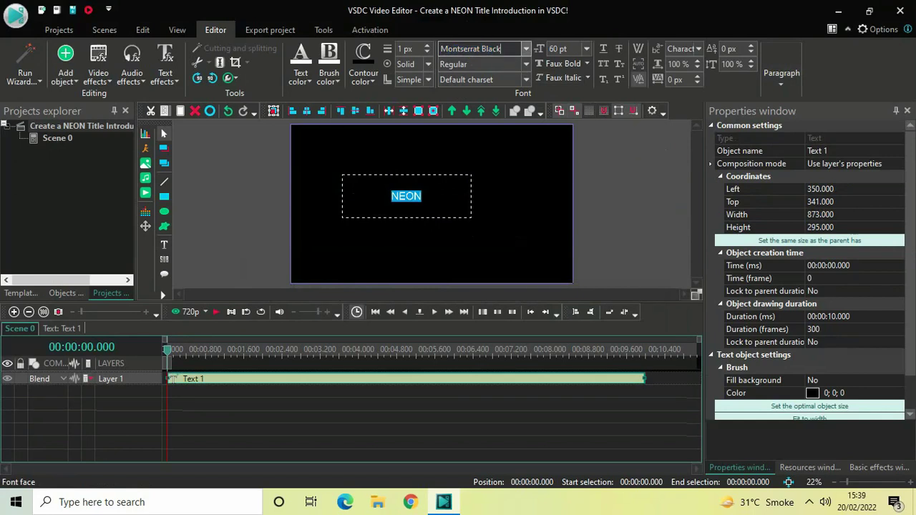
key(Return)
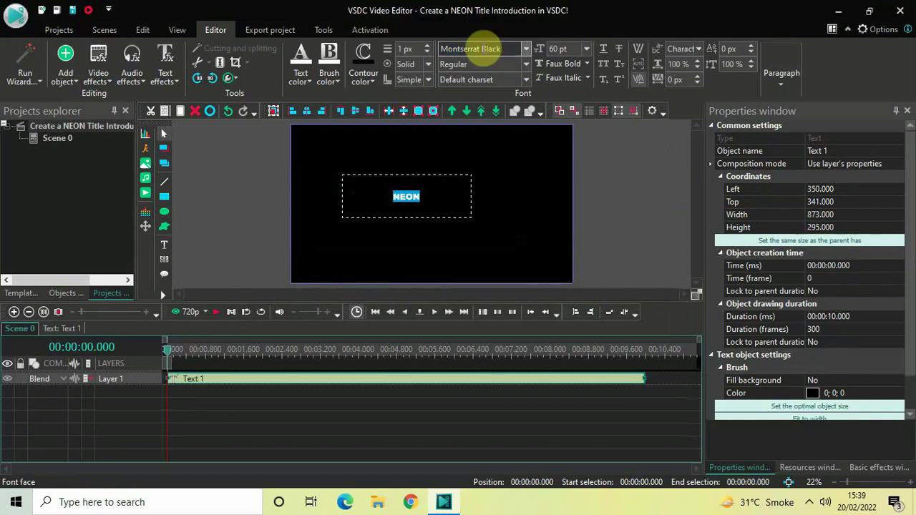
click(577, 49)
key(BackSpace)
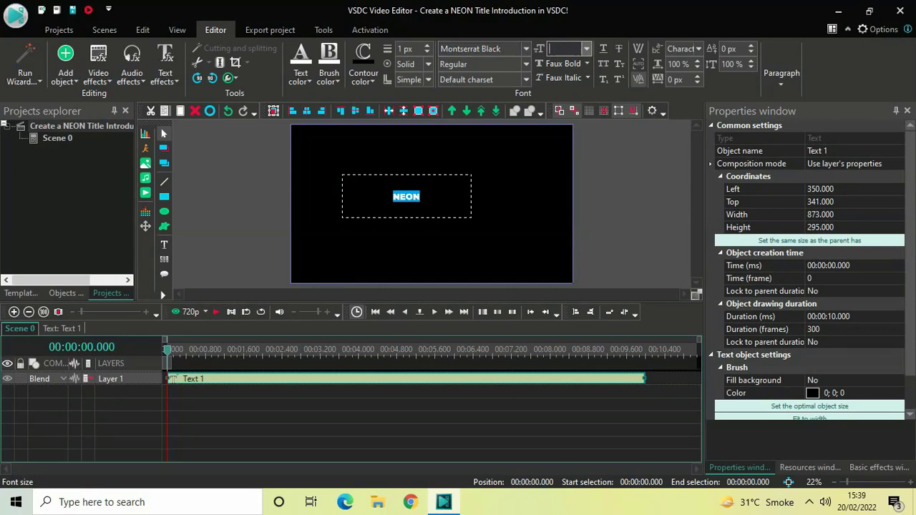
text(300)
key(Return)
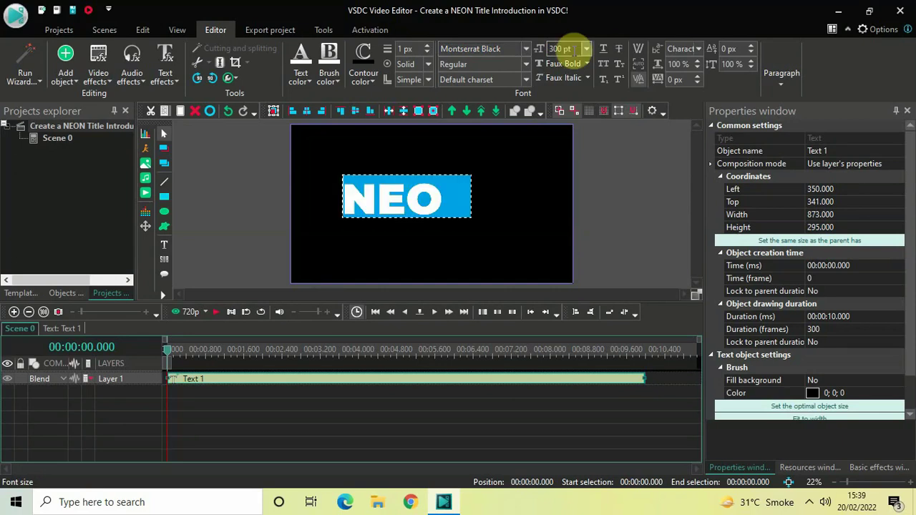
click(518, 200)
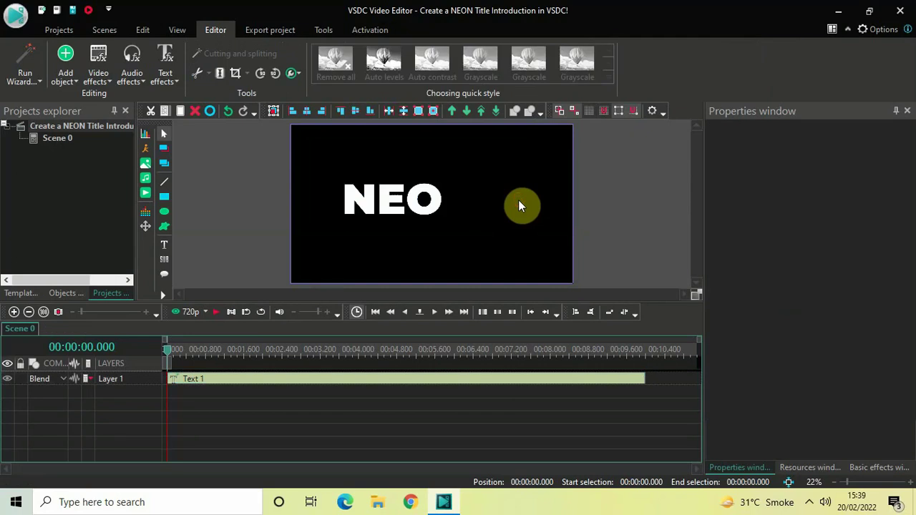
Step: Widen the NEON text box to about 941 px and centre it horizontally and vertically in the scene
click(438, 199)
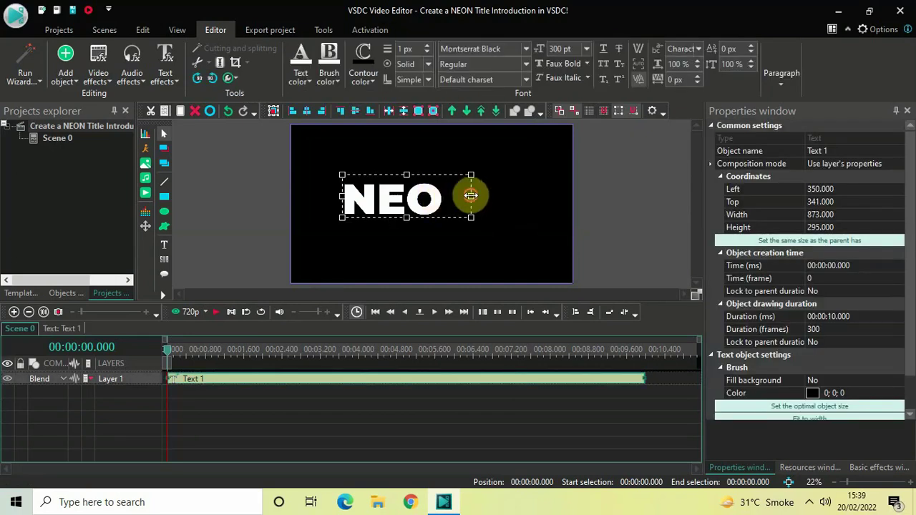
drag(472, 194, 481, 196)
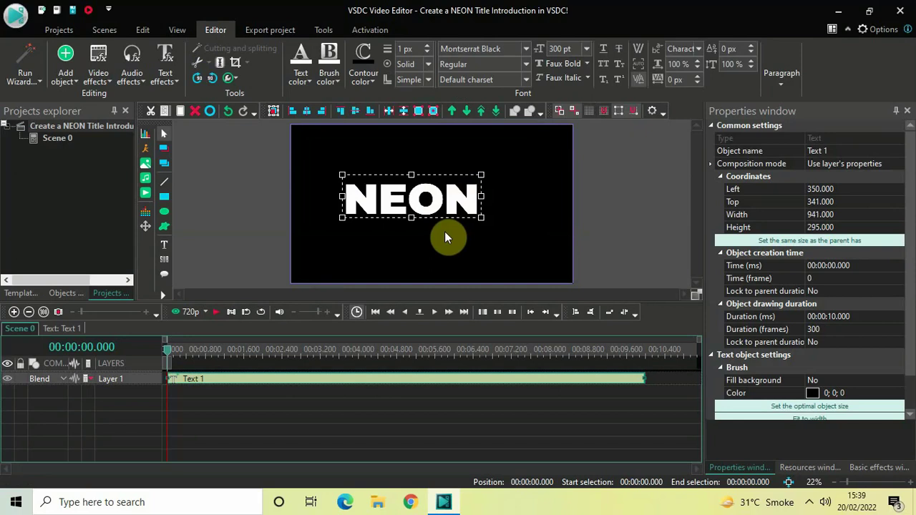
click(306, 111)
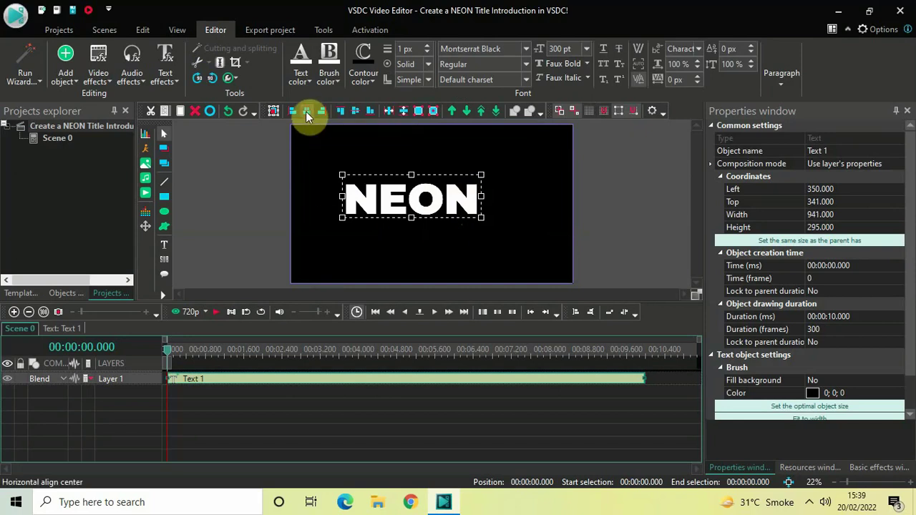
click(358, 113)
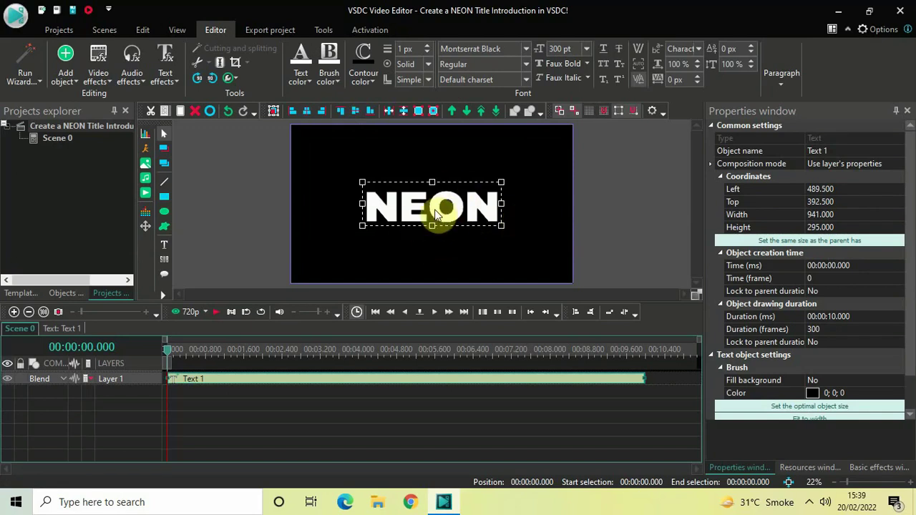
Step: Set the NEON text color's opacity to 0% and its contour color to white
click(302, 79)
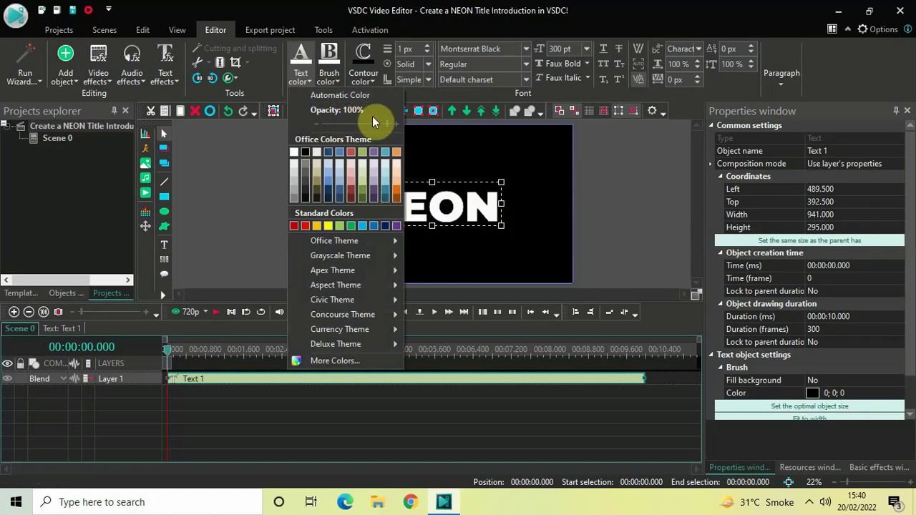
drag(387, 125, 312, 124)
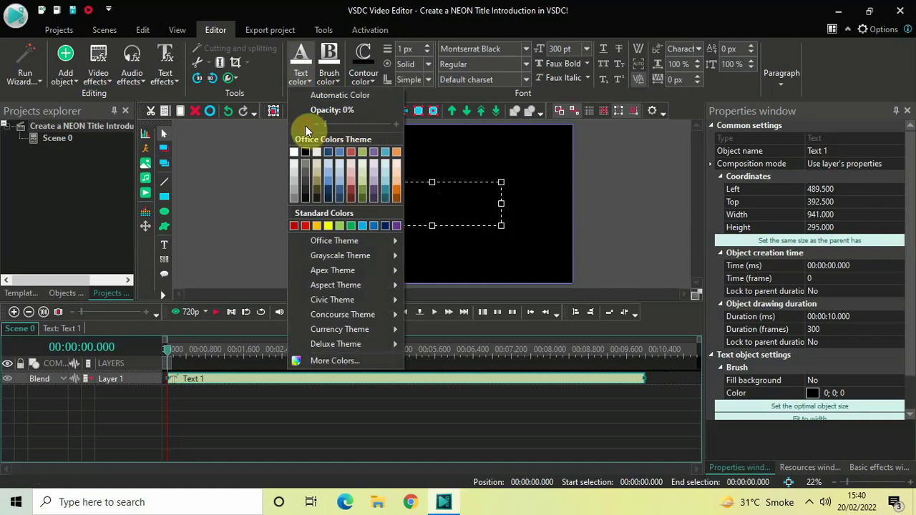
click(361, 78)
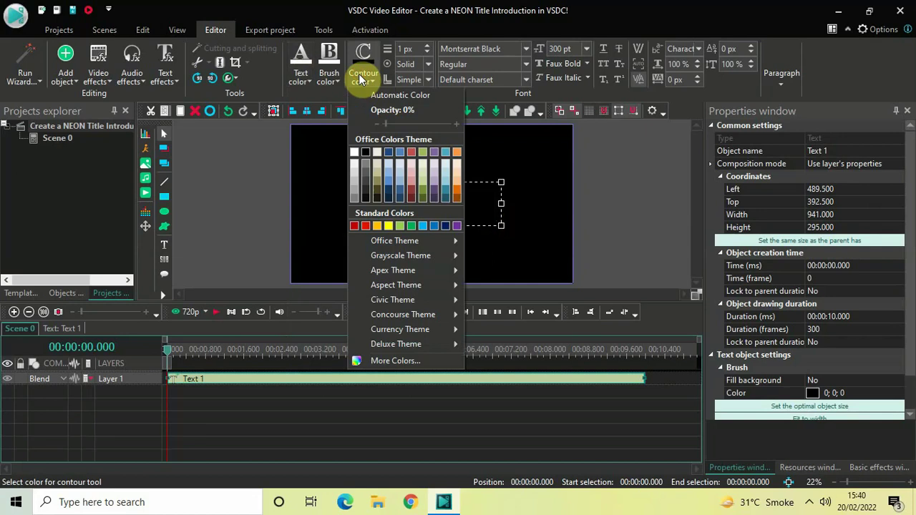
click(356, 153)
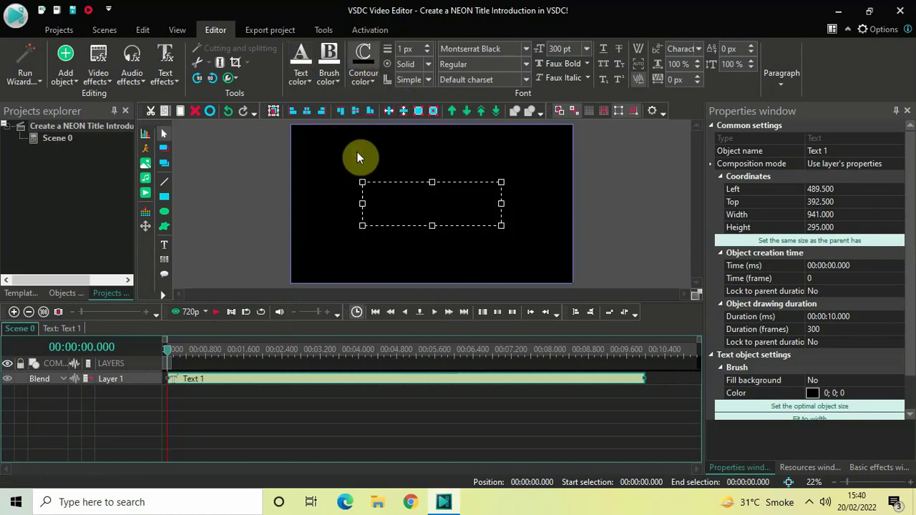
Step: Increase the NEON text's contour thickness to 10 px and deselect the text
click(428, 46)
click(428, 46)
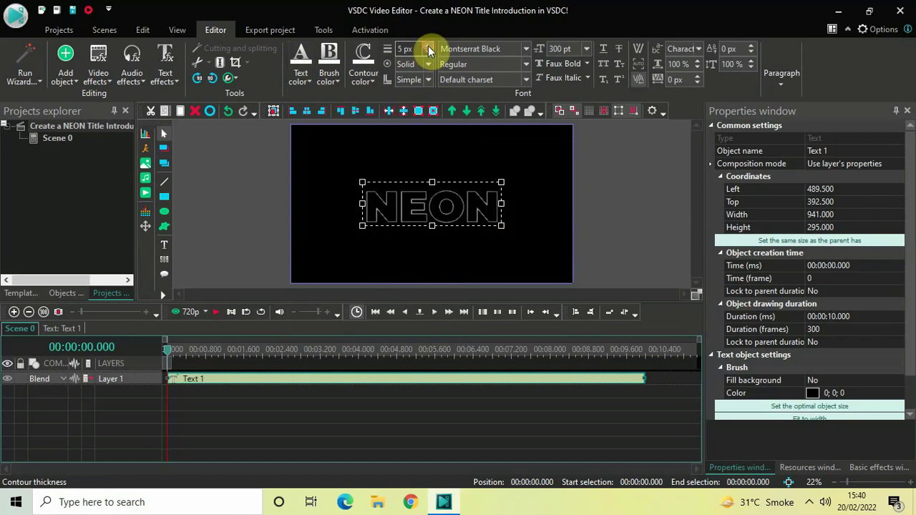
click(428, 46)
click(428, 46)
click(428, 46)
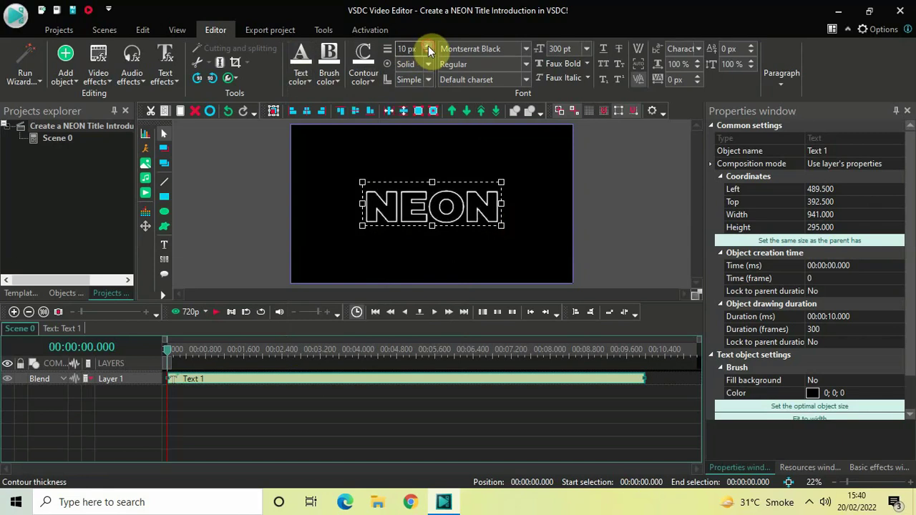
click(620, 202)
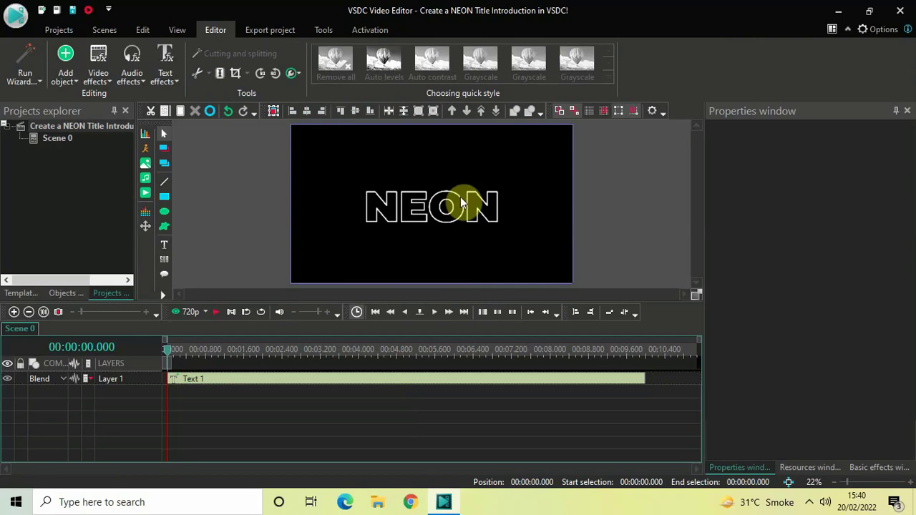
Step: Add a rectangle about 1023 by 364 px around the NEON text from the cursor position, and move it to a layer below the text
click(66, 63)
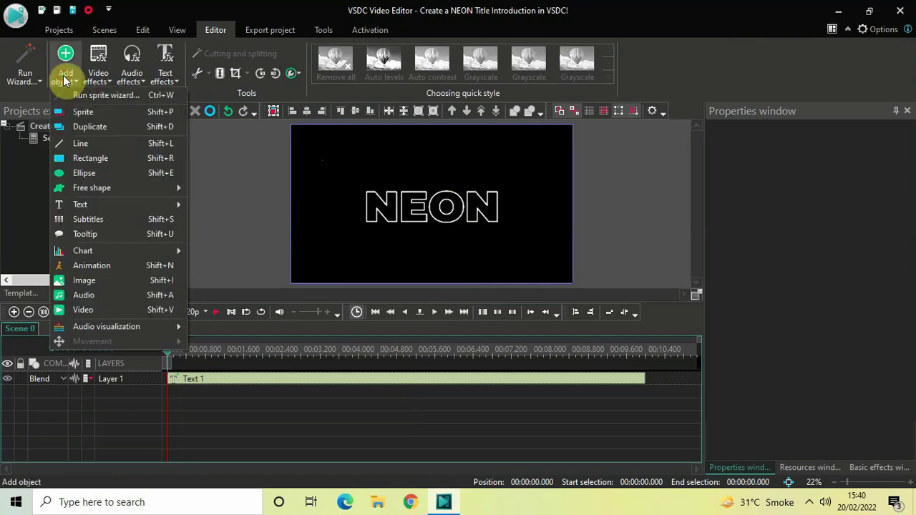
click(100, 158)
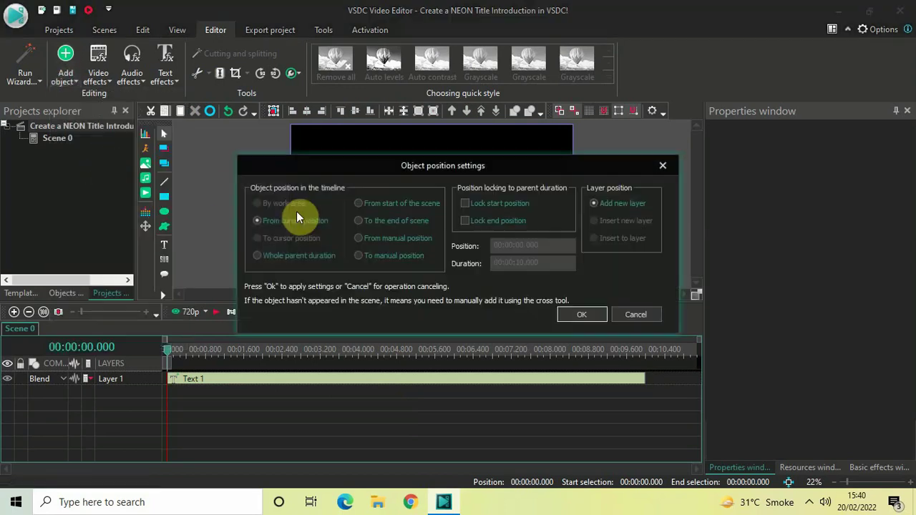
click(578, 314)
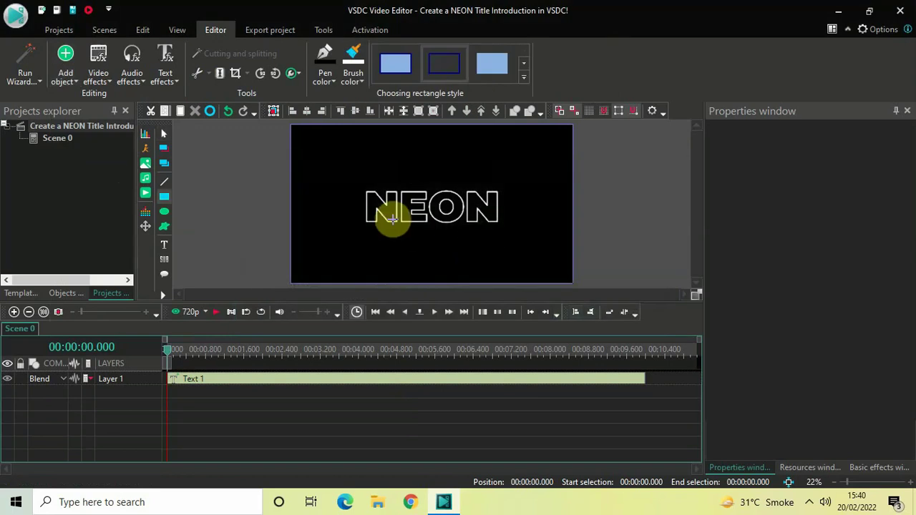
click(355, 179)
drag(356, 179, 507, 233)
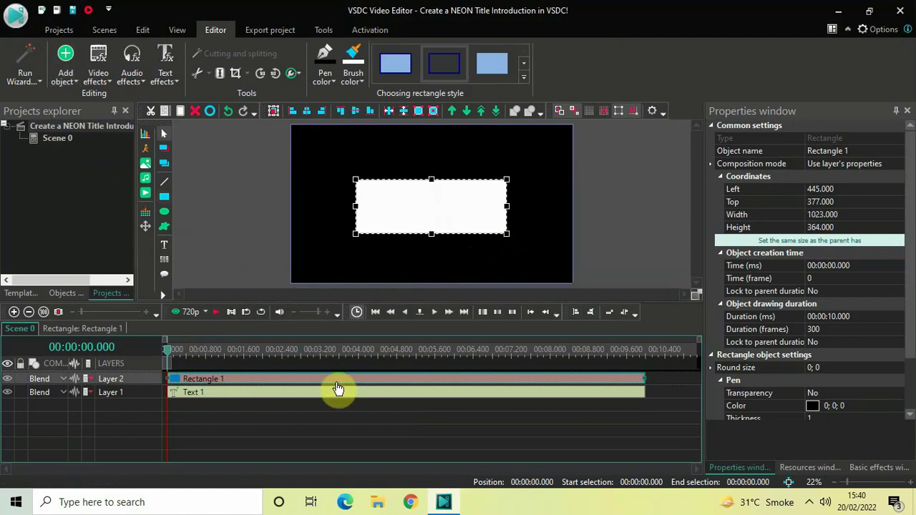
drag(331, 384, 287, 413)
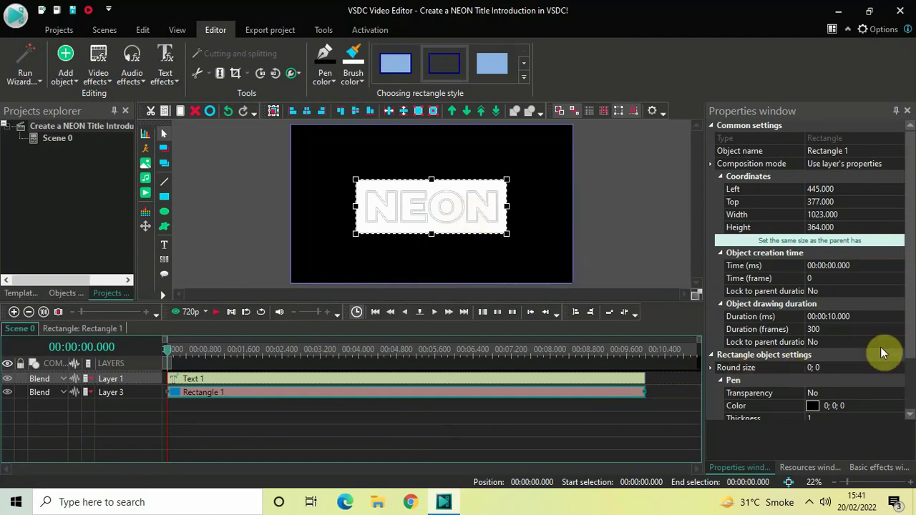
Step: Set the brush fill color of the rectangle around the NEON text to black
drag(911, 321, 910, 401)
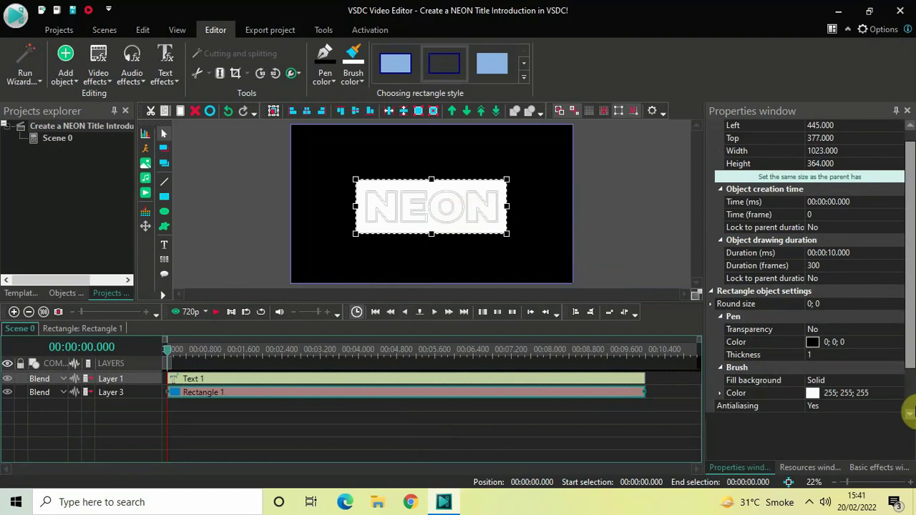
click(747, 394)
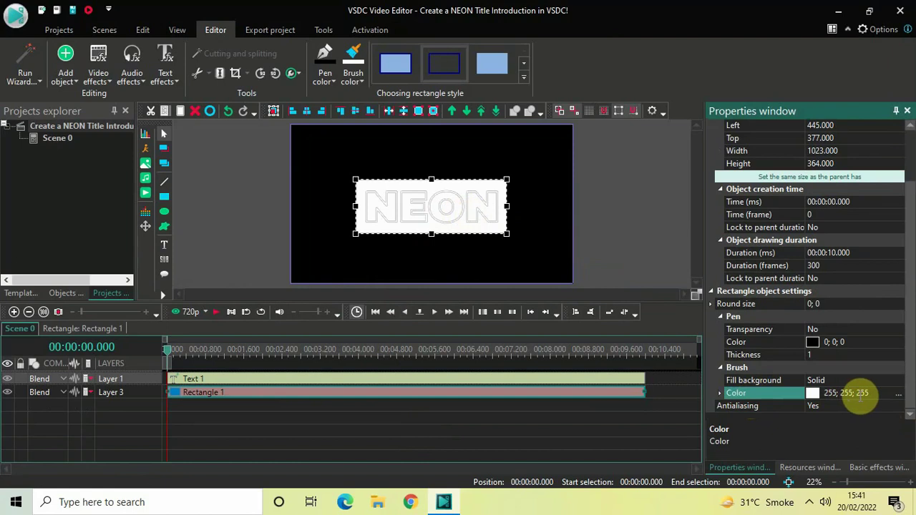
click(899, 394)
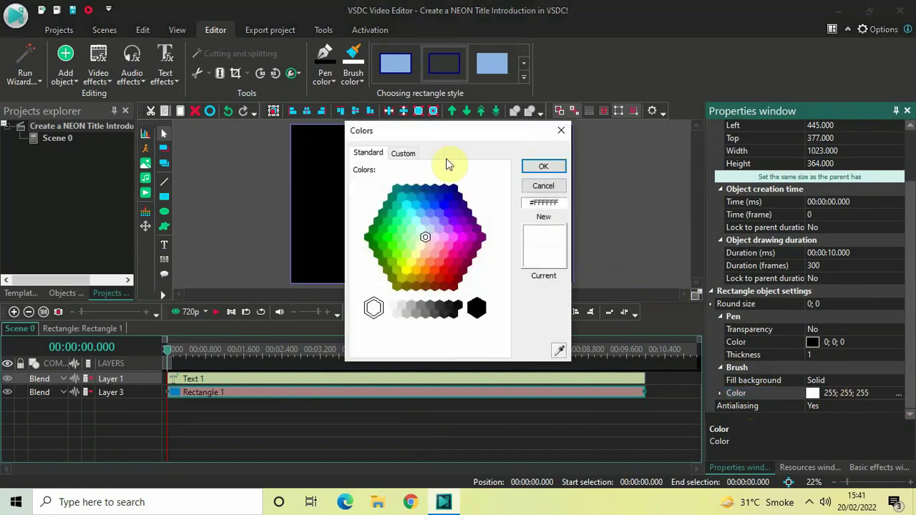
click(477, 311)
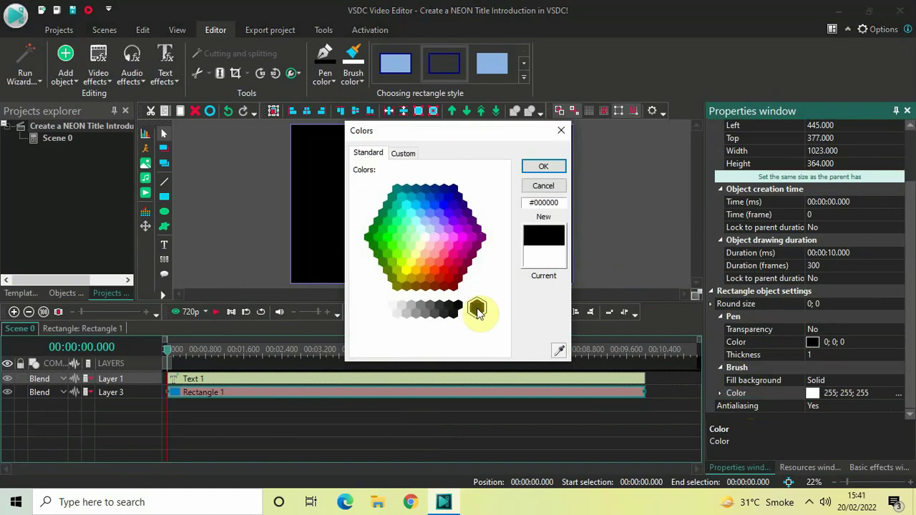
click(546, 166)
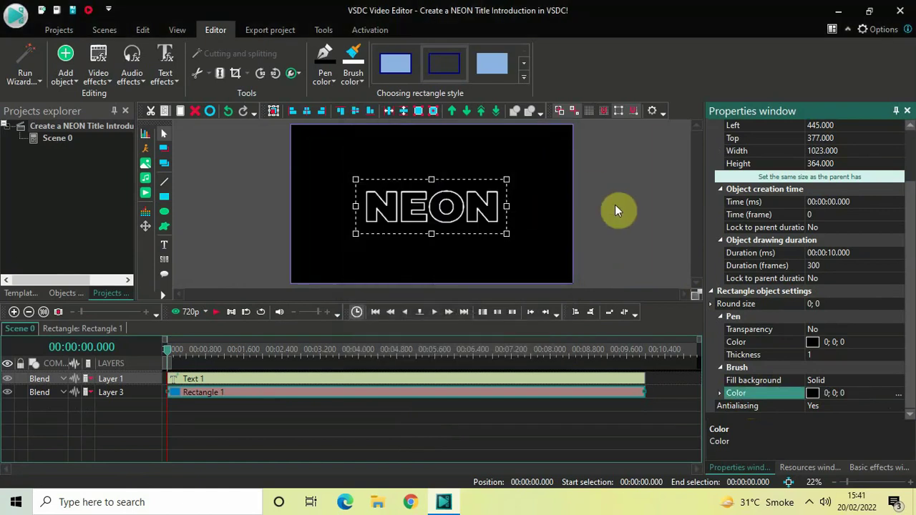
Step: Set the pen color of the rectangle around the NEON text to white
click(745, 342)
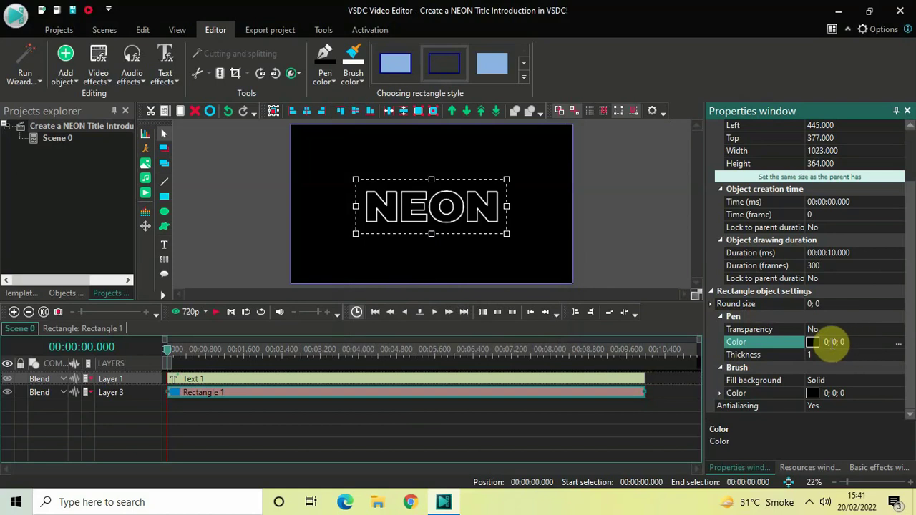
click(898, 345)
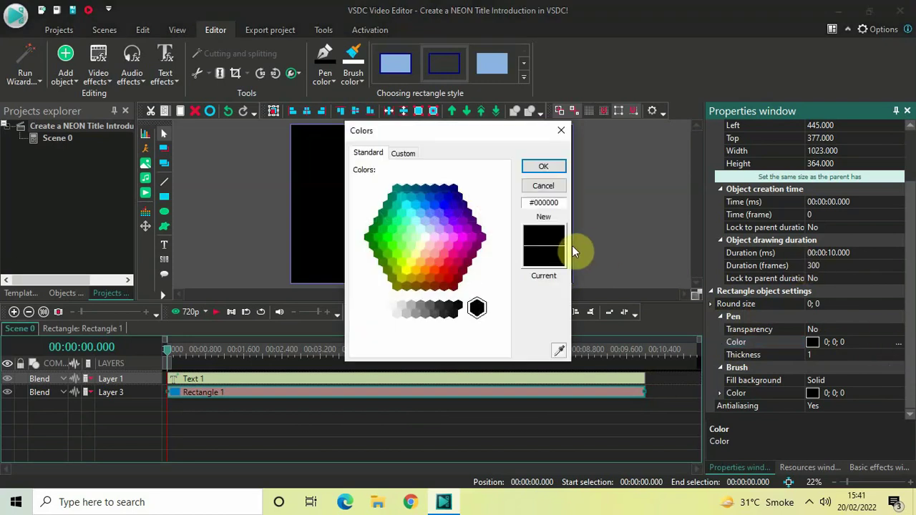
click(372, 309)
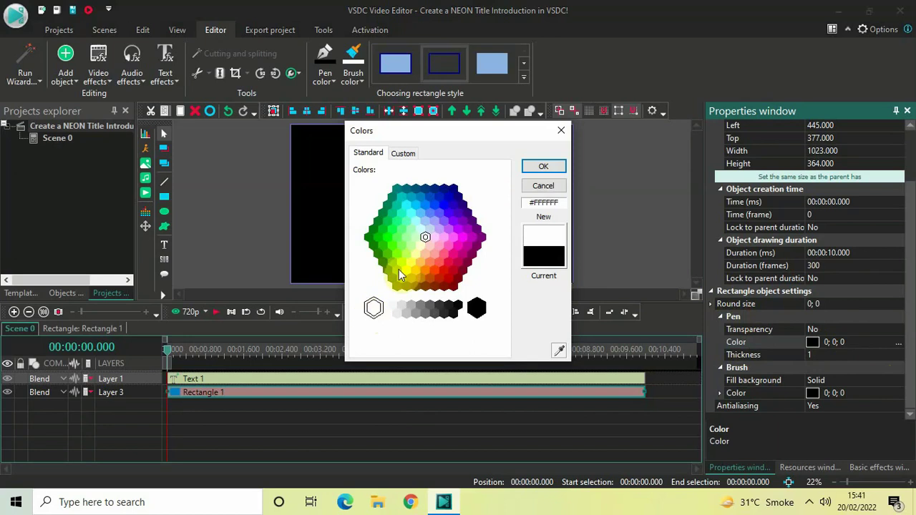
click(544, 169)
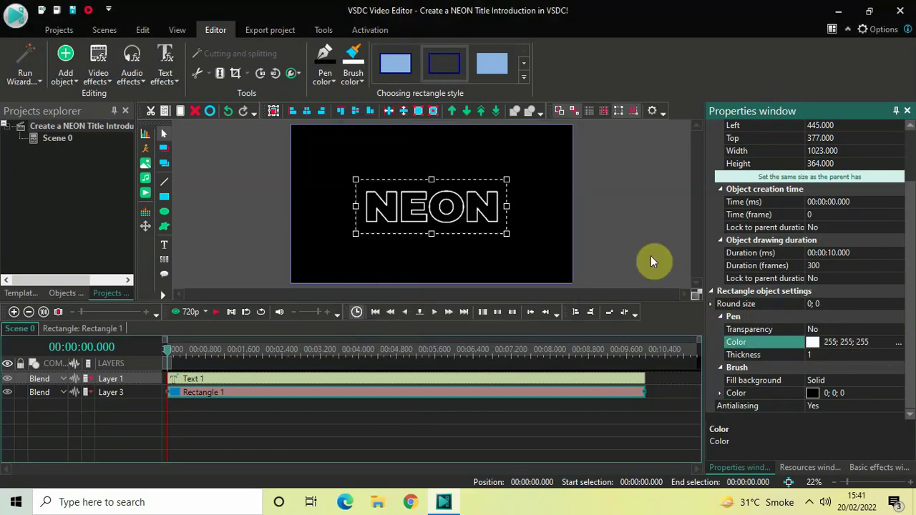
Step: Set the rectangle's pen thickness to 15 and deselect the rectangle
click(744, 355)
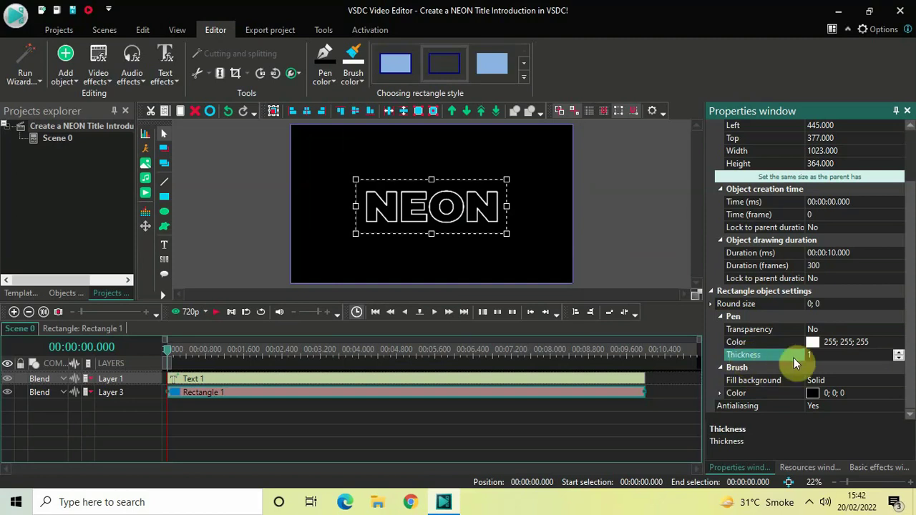
click(817, 354)
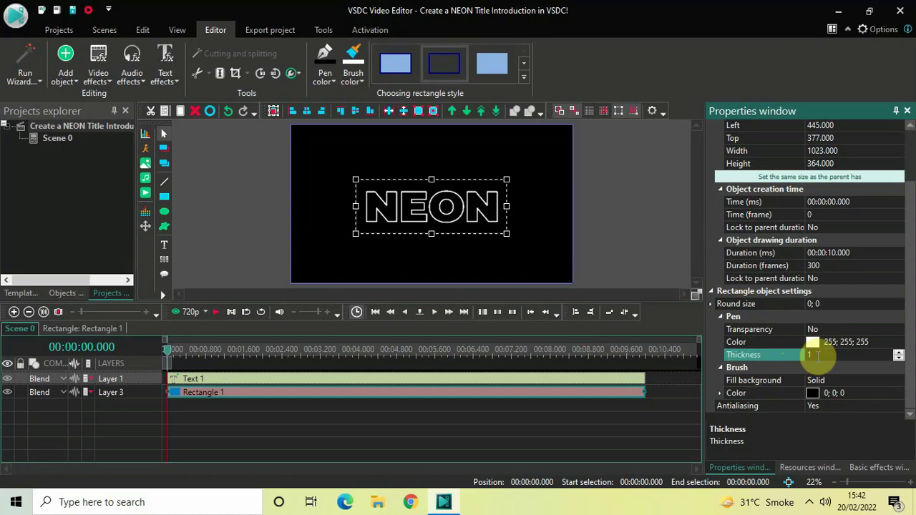
text(5)
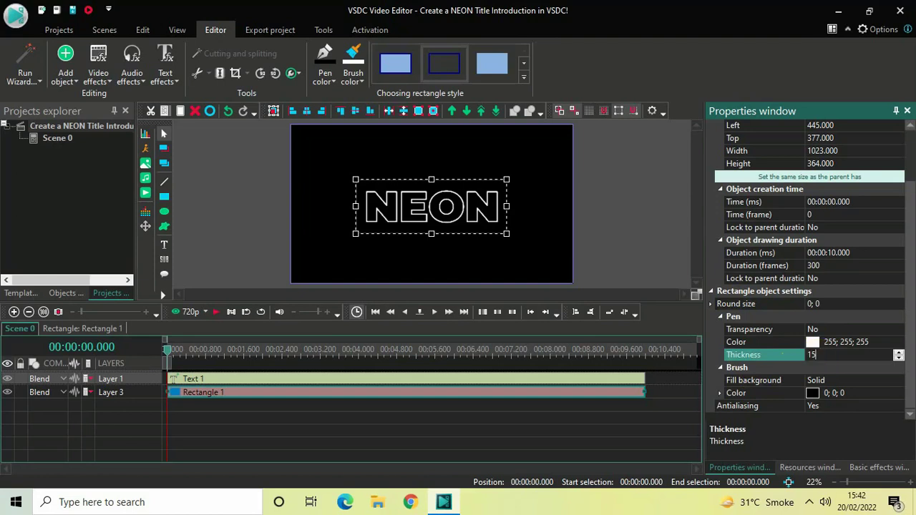
key(Return)
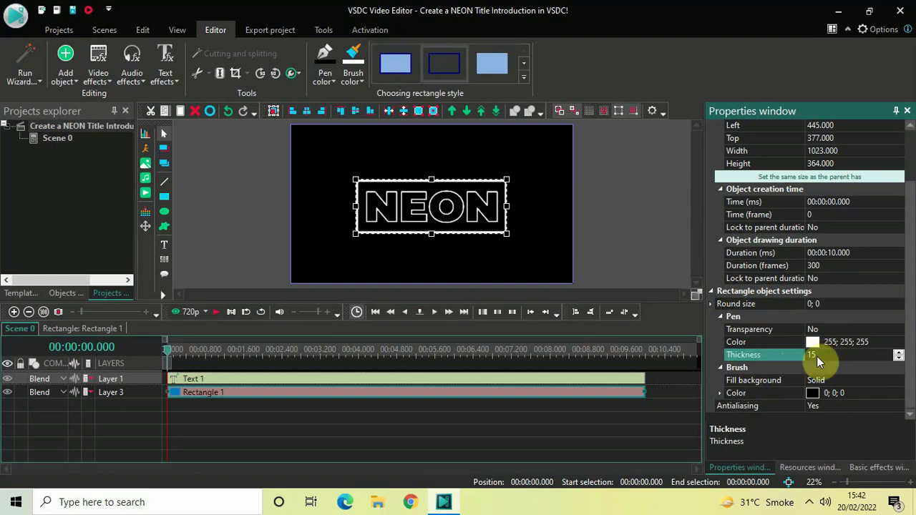
click(630, 224)
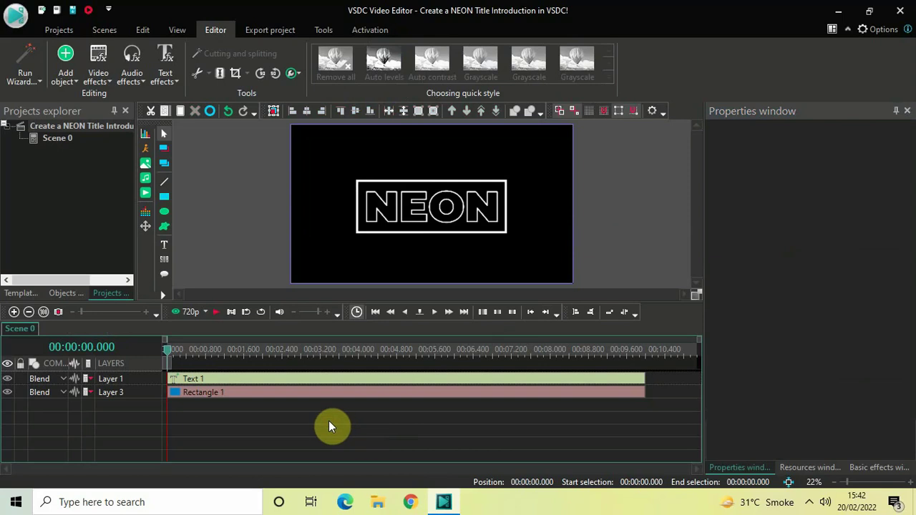
Step: Open the rectangle's own timeline and add a Shadow effect on a new layer for the whole parent duration
double_click(280, 393)
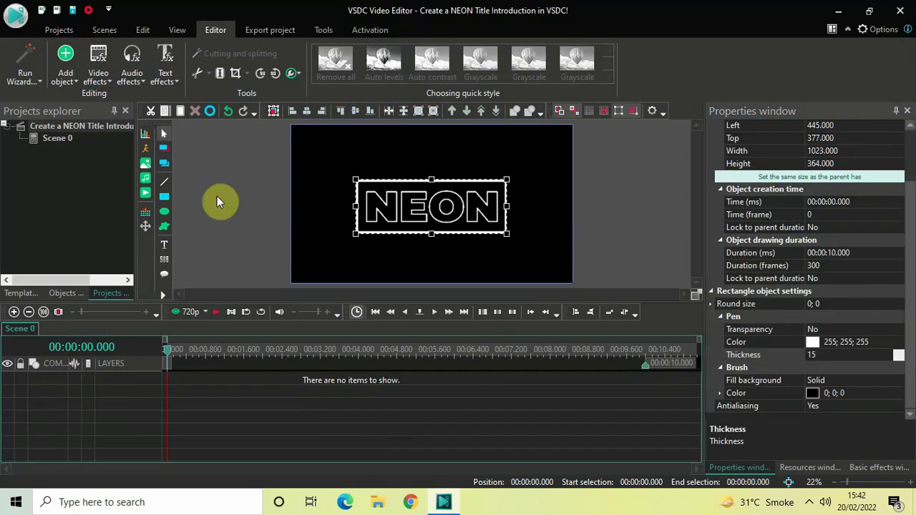
click(100, 71)
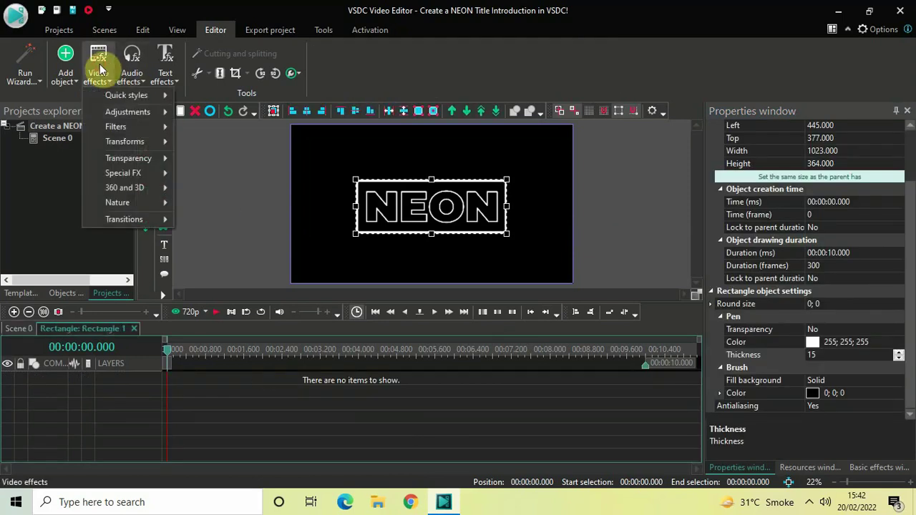
mouse_move(158, 202)
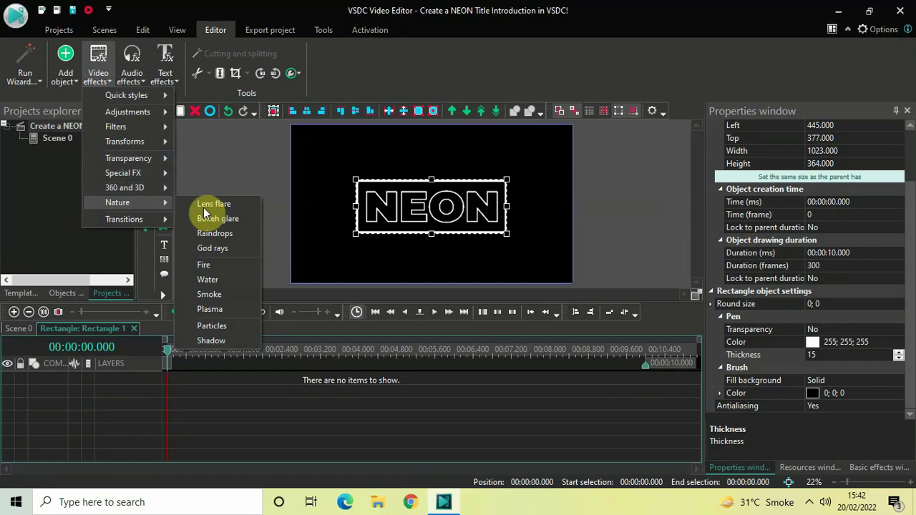
click(228, 341)
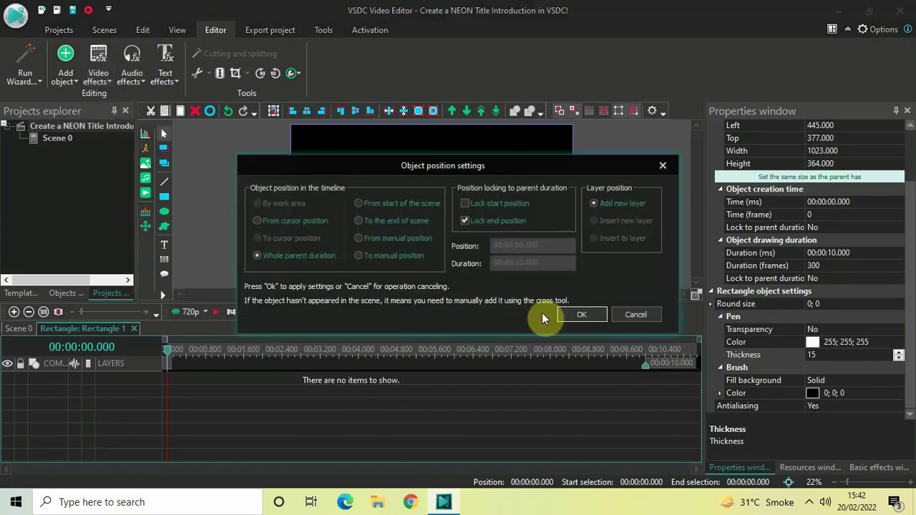
click(571, 317)
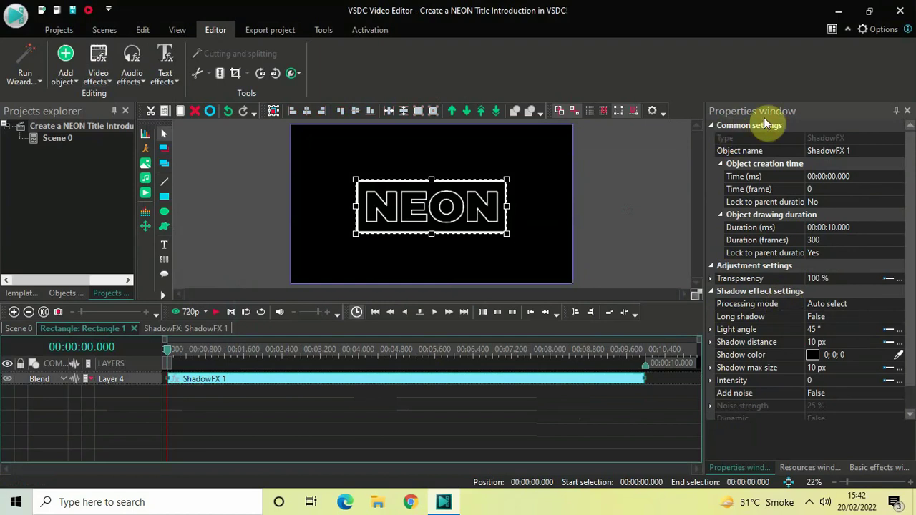
Step: Set the light angle of the rectangle's shadow effect to 0°
click(738, 319)
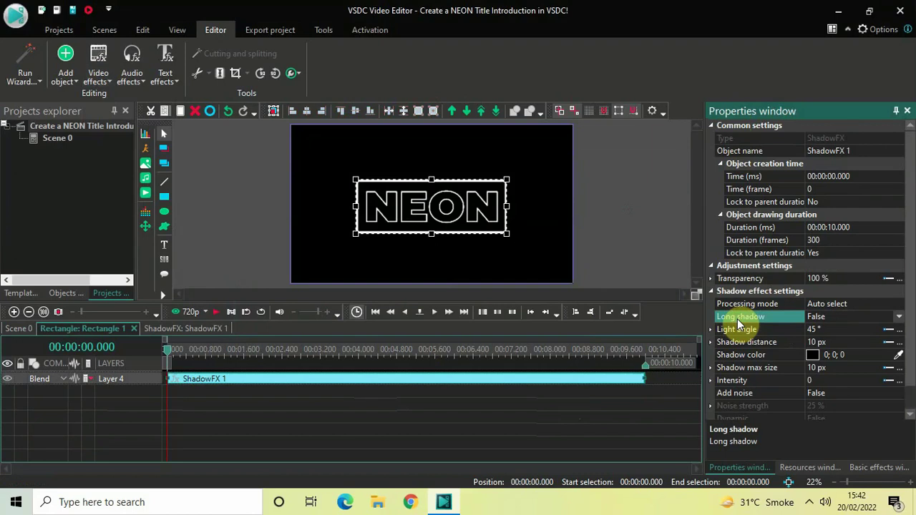
click(741, 330)
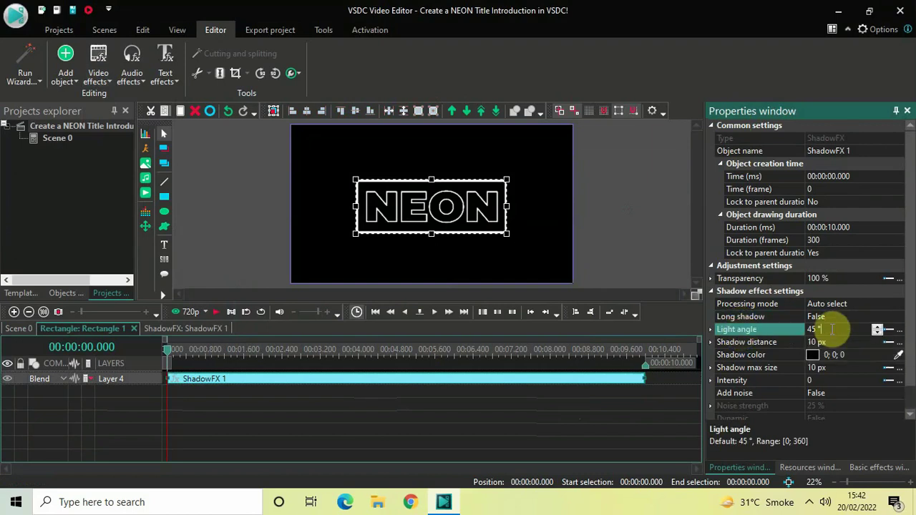
click(832, 330)
key(ctrl+a)
key(BackSpace)
text(0)
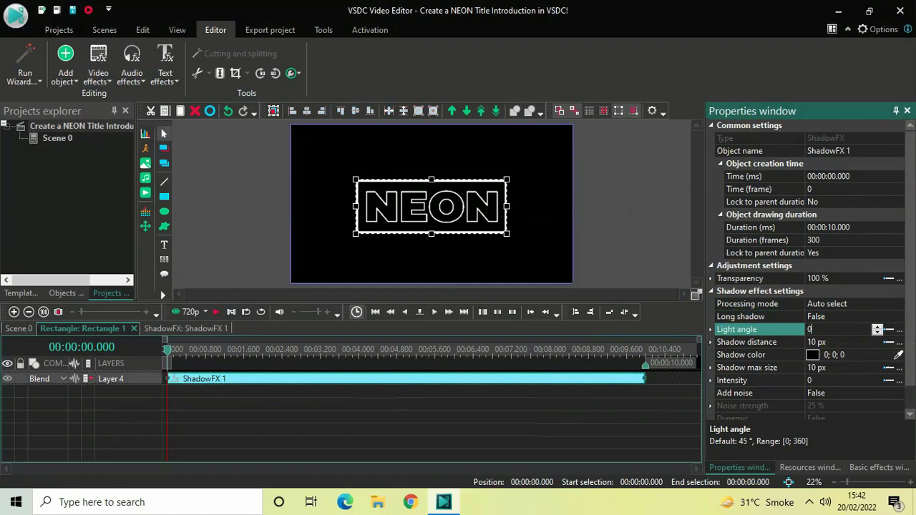
key(Return)
Step: Set the shadow distance of the rectangle's shadow effect to 0 px
click(757, 344)
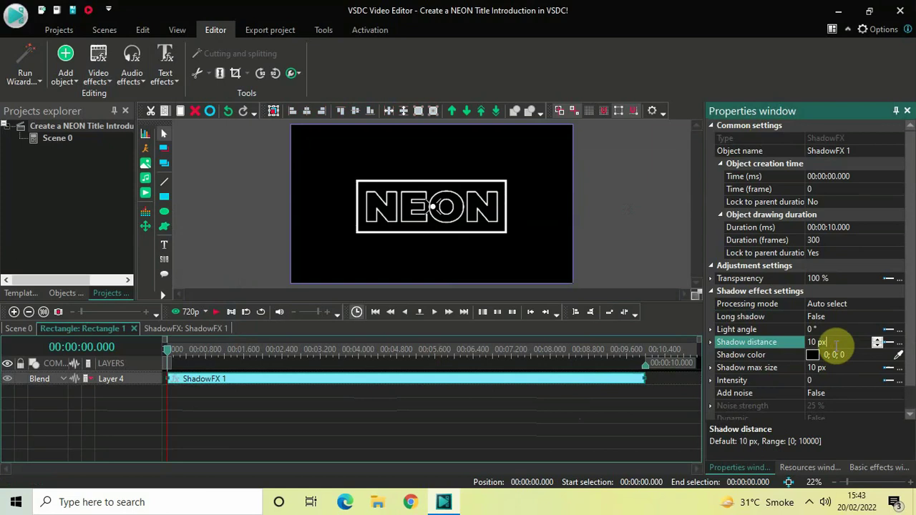
key(BackSpace)
key(BackSpace)
key(BackSpace)
key(BackSpace)
key(BackSpace)
text(0)
key(Return)
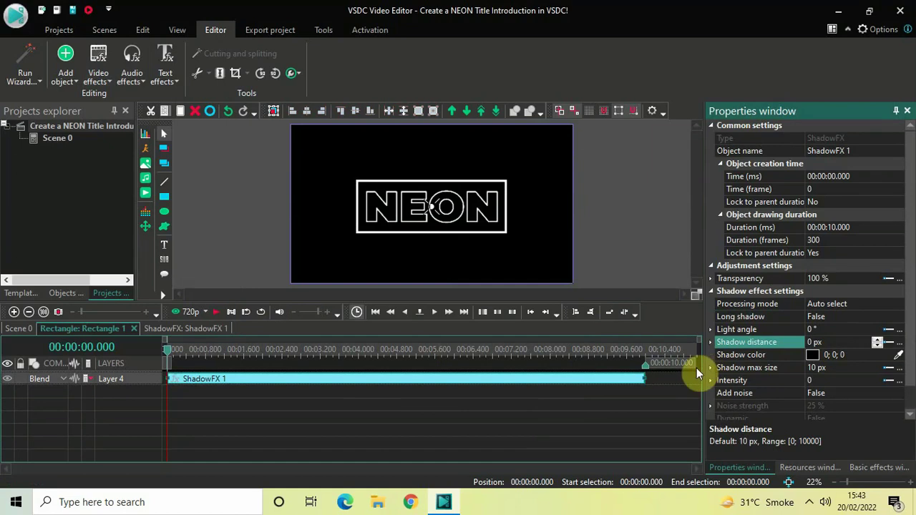
Step: Set the shadow color of the rectangle's shadow effect to the red hex value #FC3333
click(745, 357)
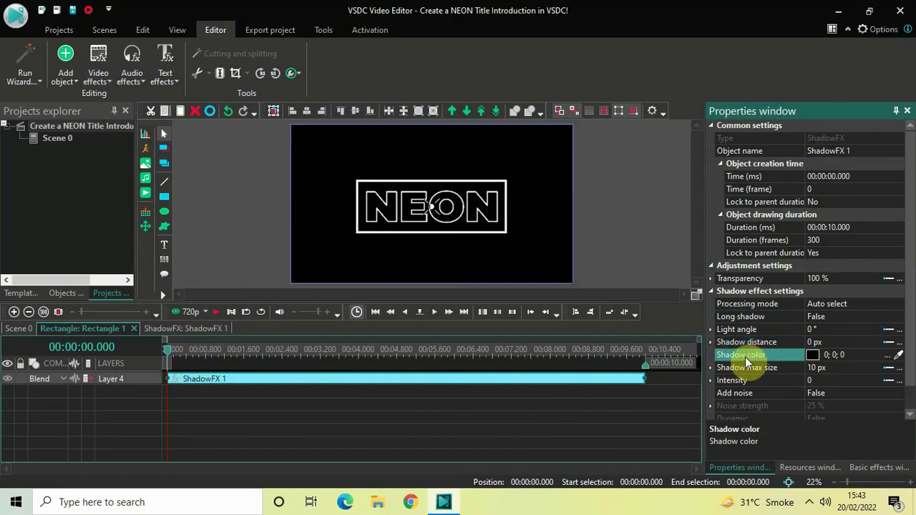
click(887, 356)
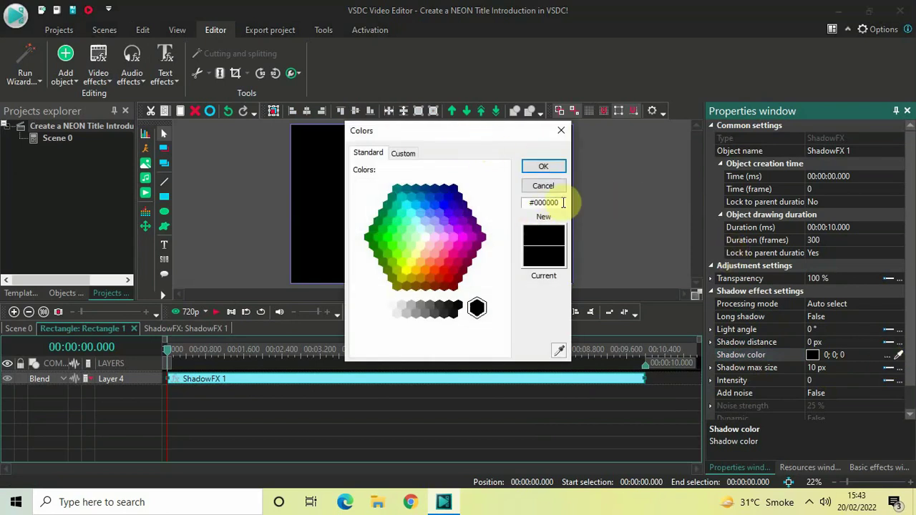
key(BackSpace)
key(BackSpace)
key(BackSpace)
key(BackSpace)
key(BackSpace)
key(BackSpace)
text(F)
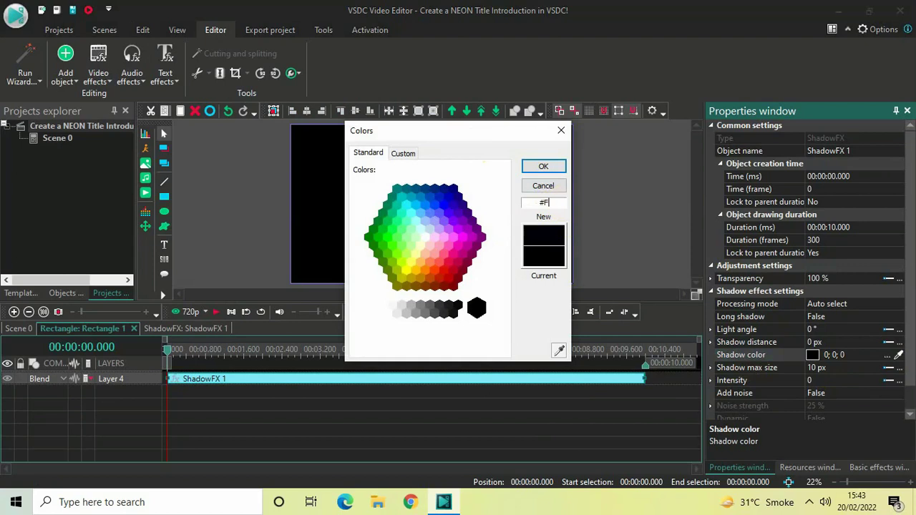
text(C3333)
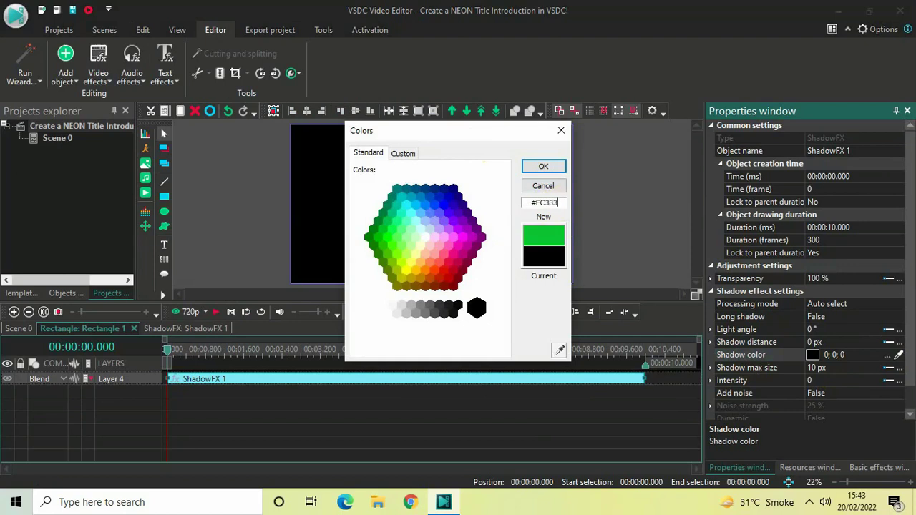
click(545, 166)
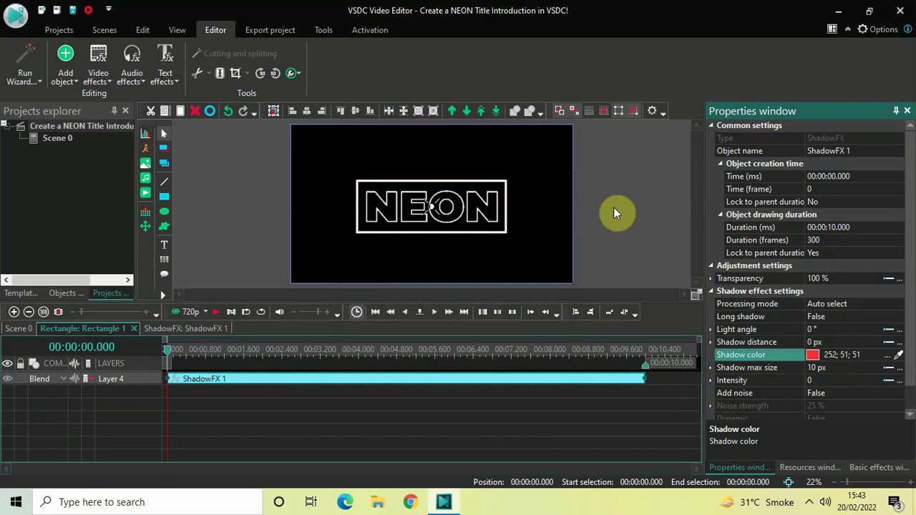
Step: Set the maximum shadow size of the rectangle's shadow effect to 50 px
click(743, 371)
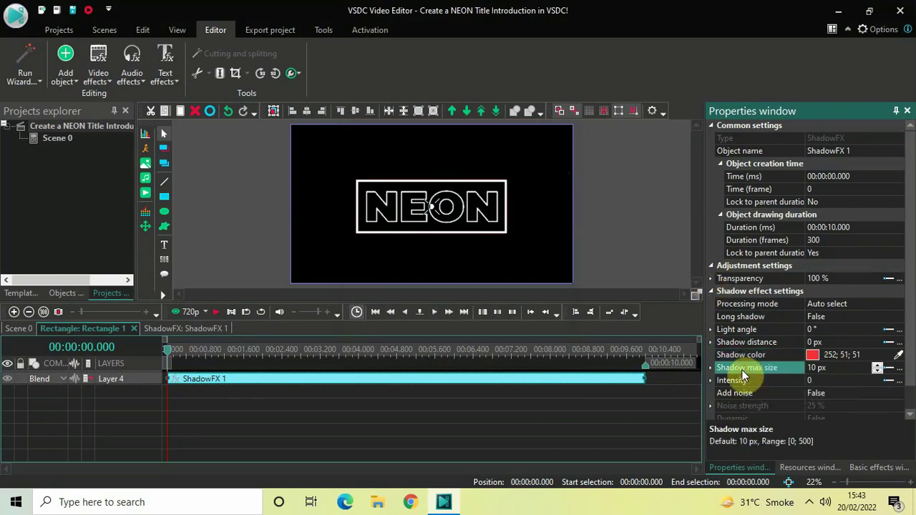
click(834, 370)
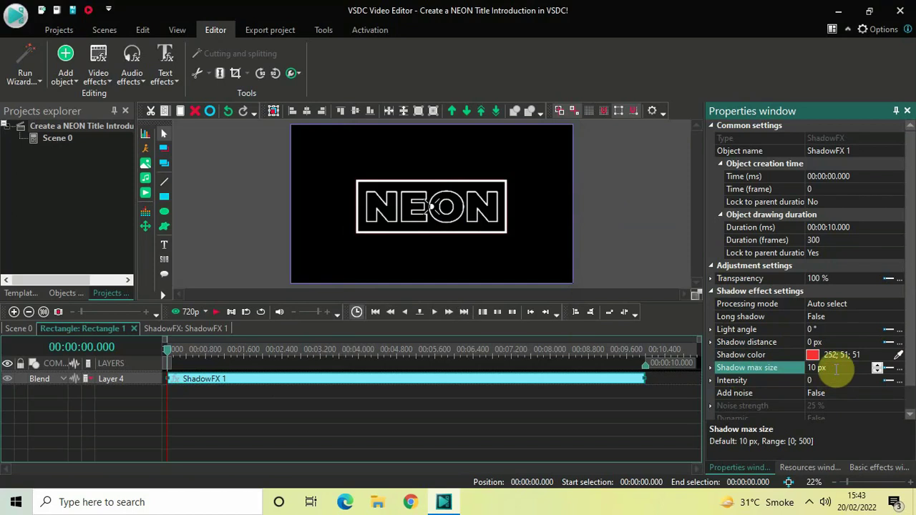
key(BackSpace)
key(BackSpace)
key(BackSpace)
key(BackSpace)
key(BackSpace)
text(50)
key(Return)
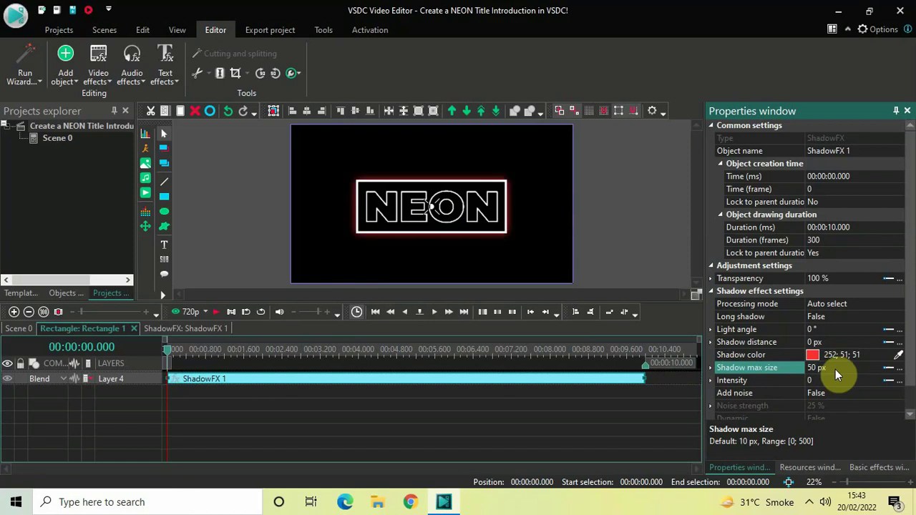
Step: Set the intensity of the rectangle's shadow effect to 80
click(746, 382)
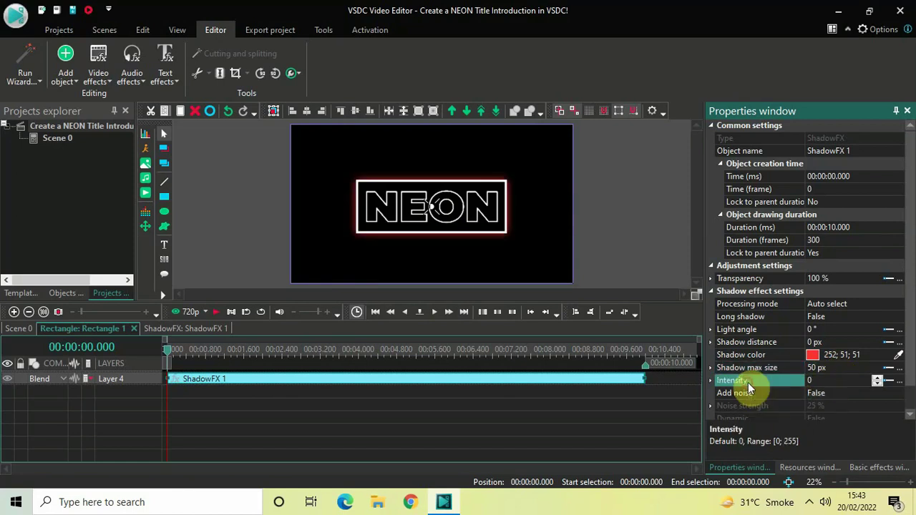
click(828, 380)
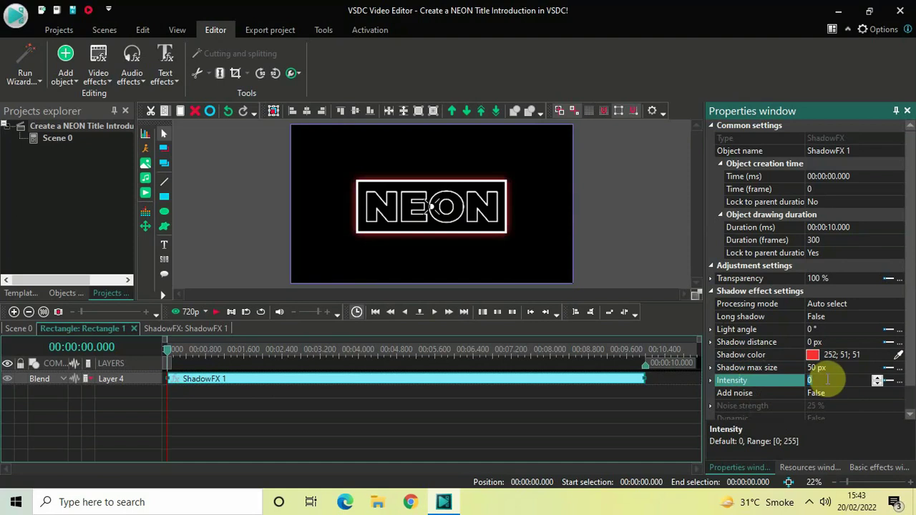
key(BackSpace)
text(80)
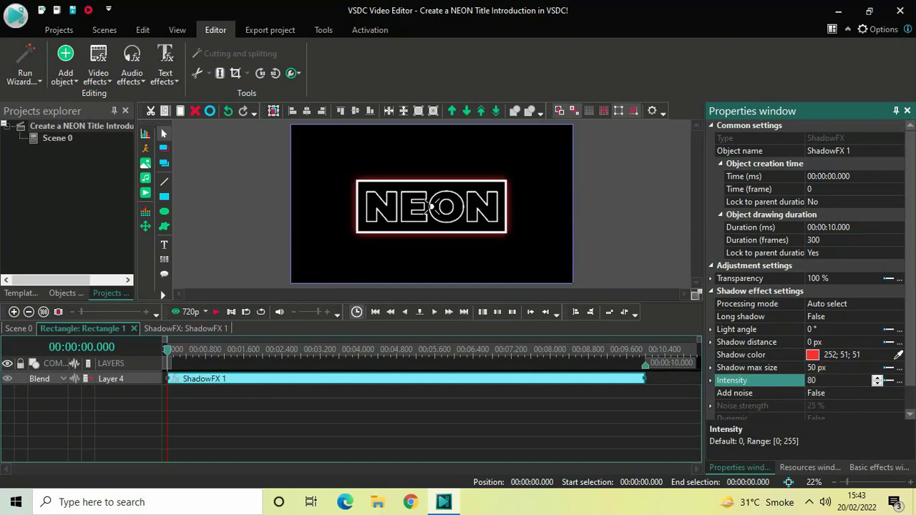
key(Return)
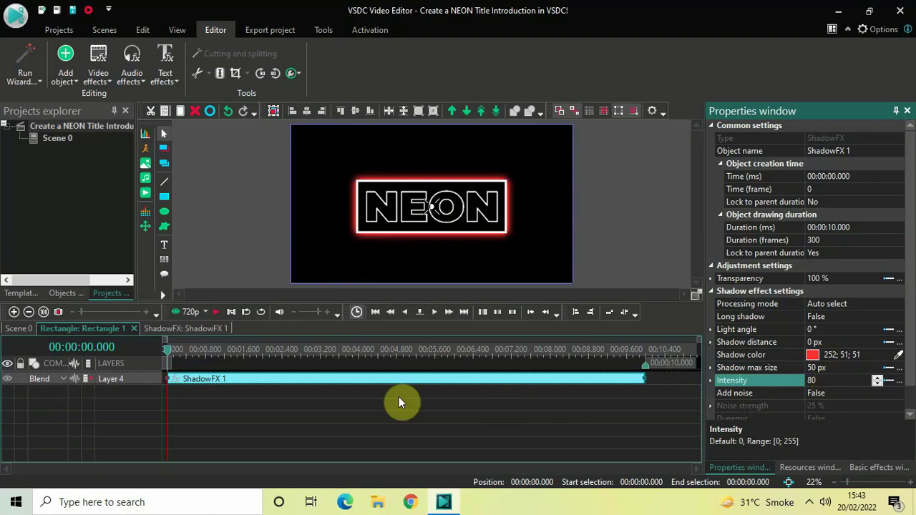
click(286, 422)
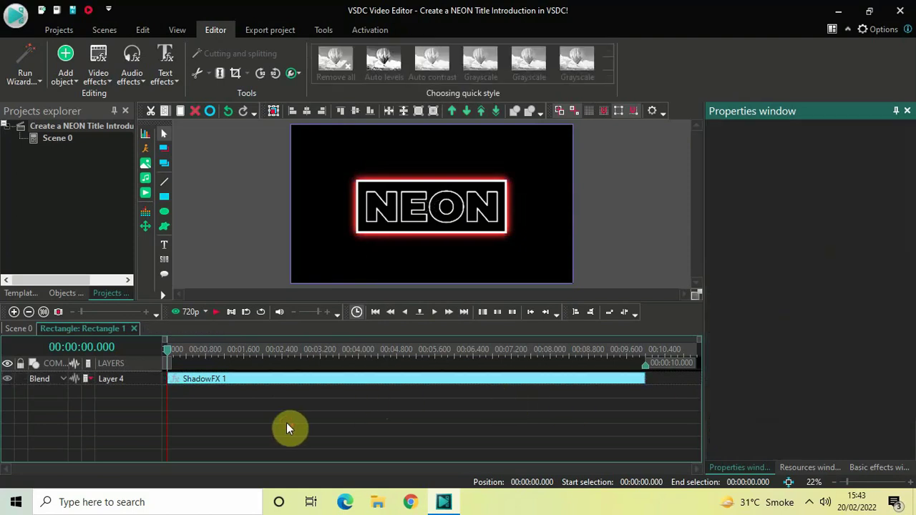
click(280, 389)
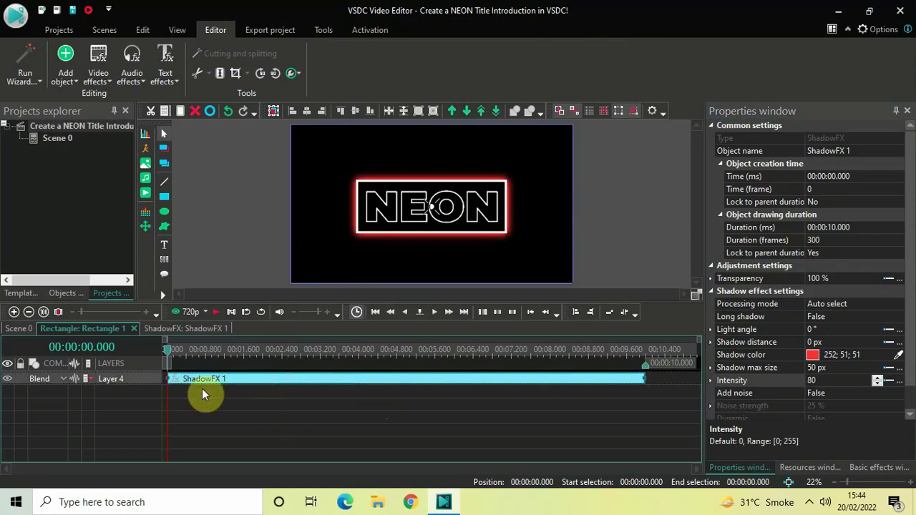
Step: Return to the main scene and open the effects timeline of the NEON text object
click(18, 329)
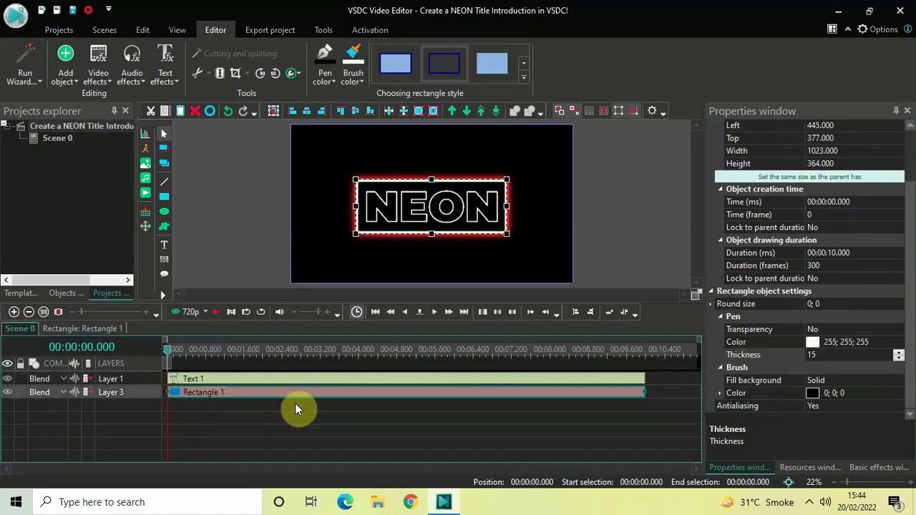
click(263, 383)
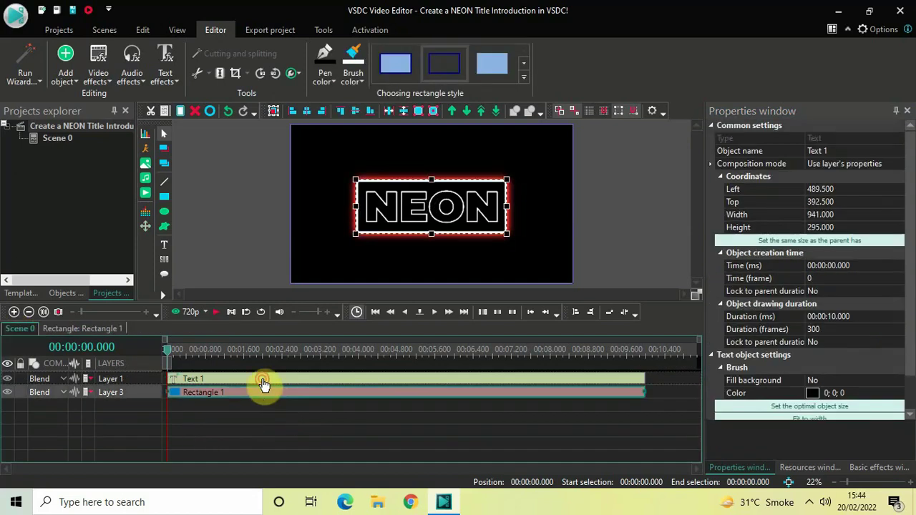
double_click(263, 383)
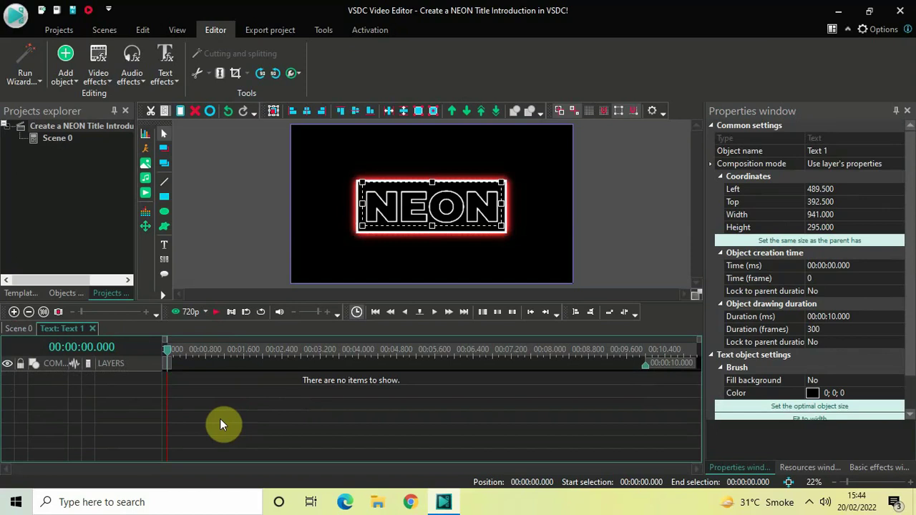
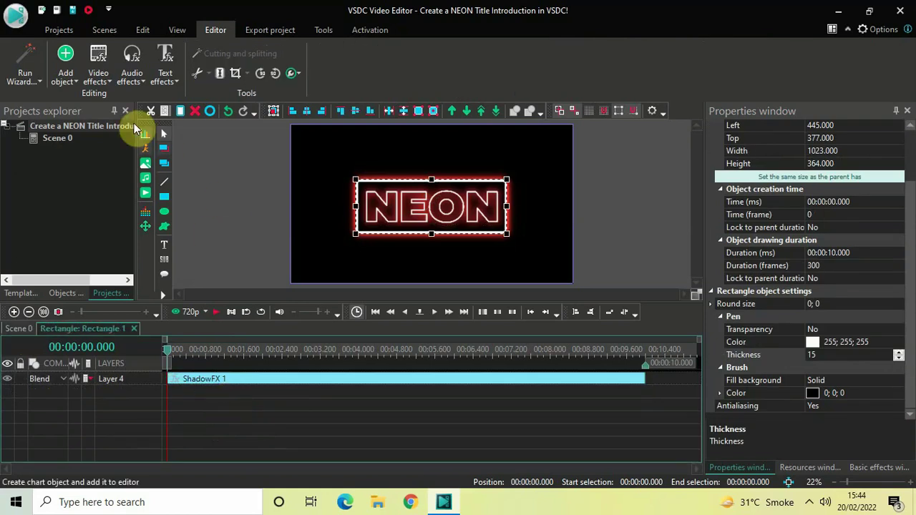
Step: Add a Mosaic transition to the rectangle on a new layer, positioned to the end of the scene
click(98, 68)
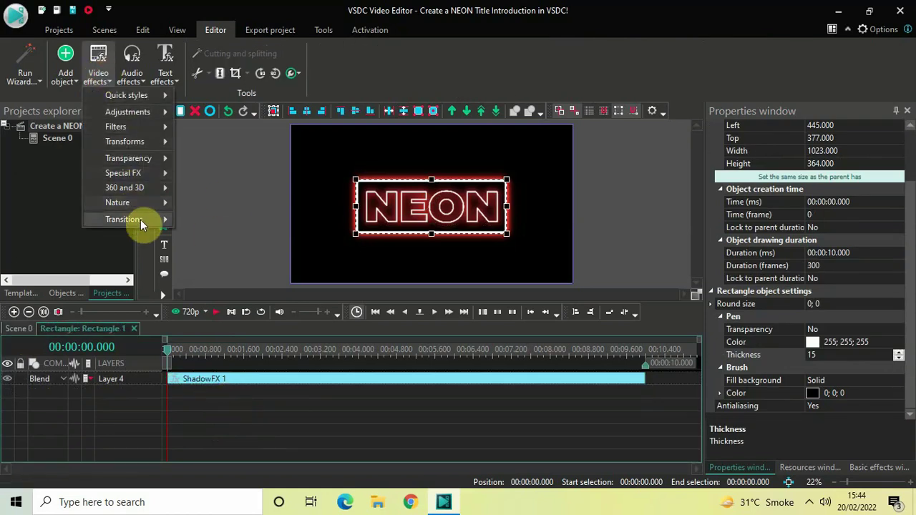
mouse_move(139, 220)
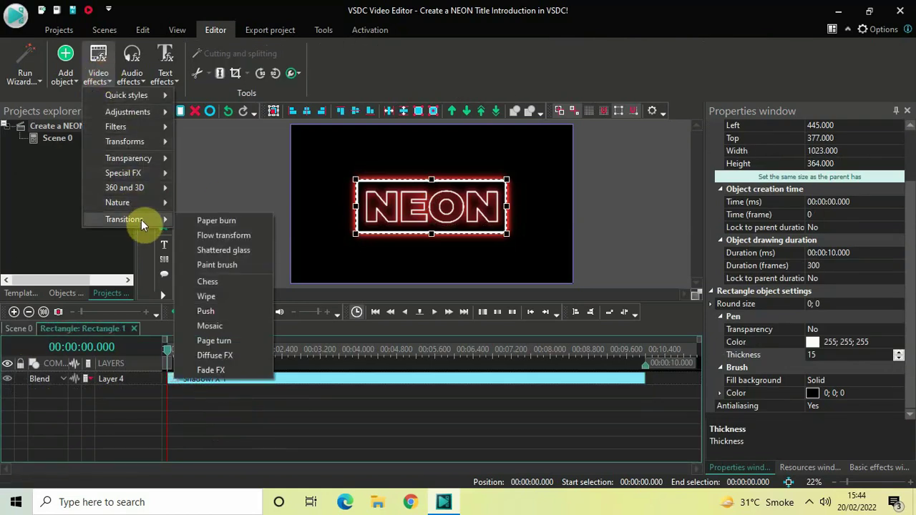
click(222, 326)
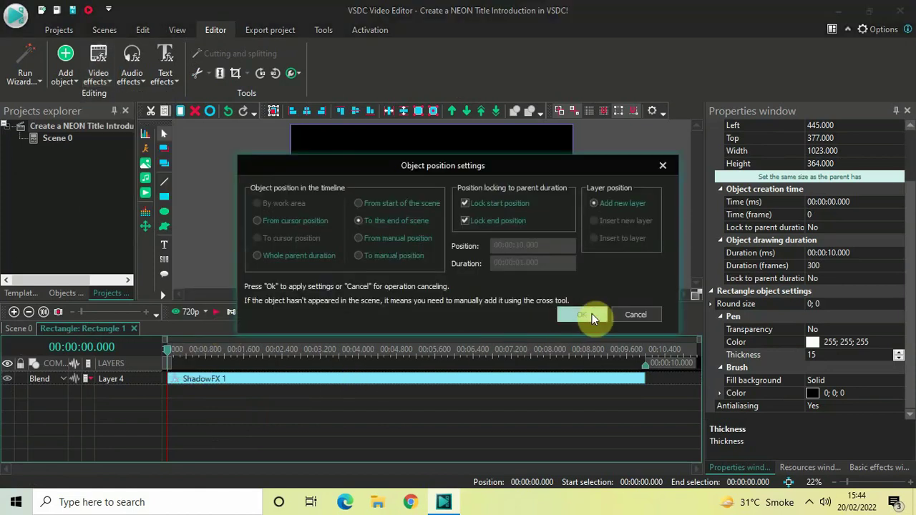
click(592, 316)
Step: Move the rectangle's Mosaic transition to the very start of the timeline and return the playhead to 00:00:00.000
click(615, 380)
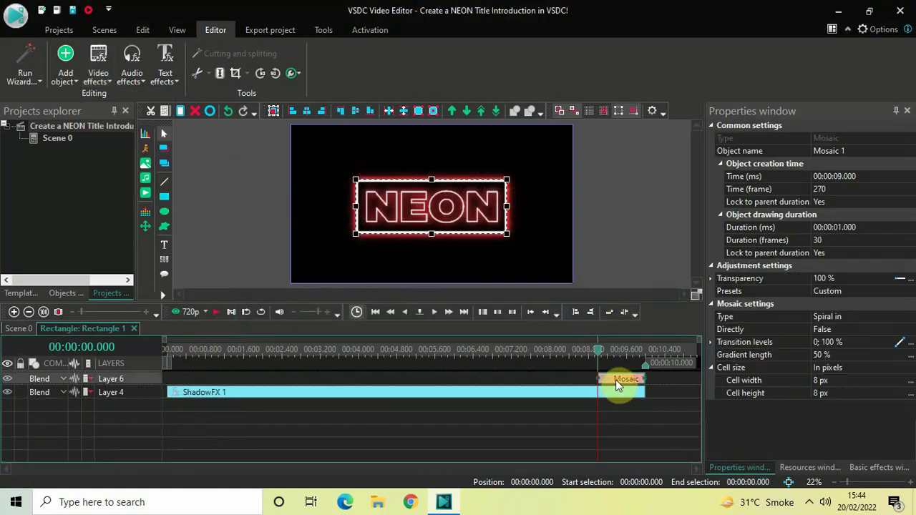
drag(619, 385, 155, 295)
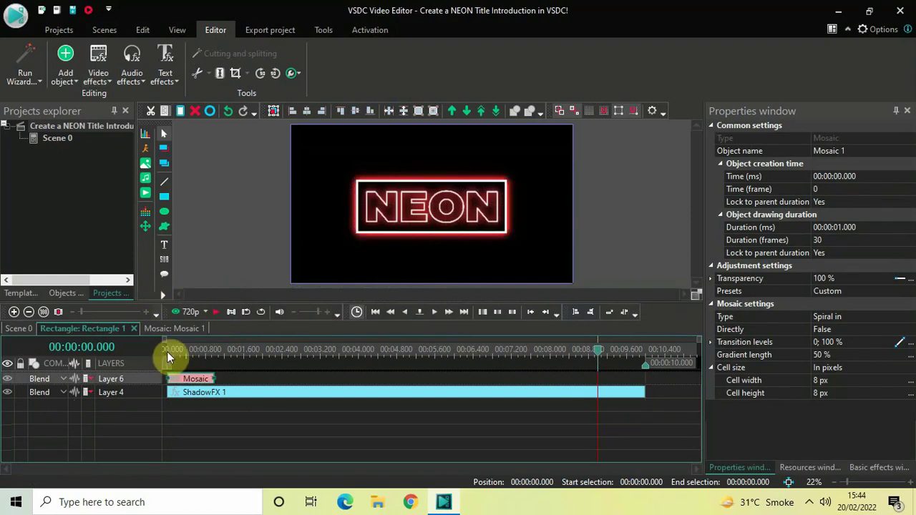
click(163, 347)
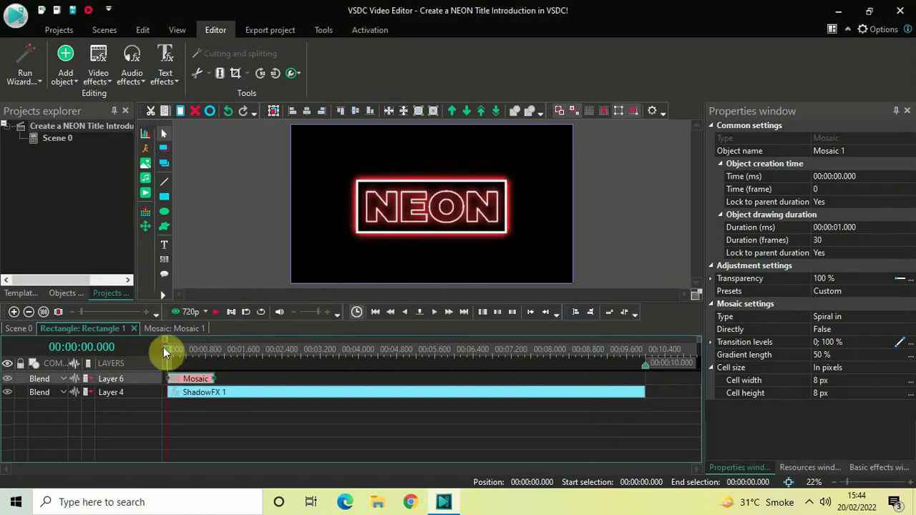
click(276, 390)
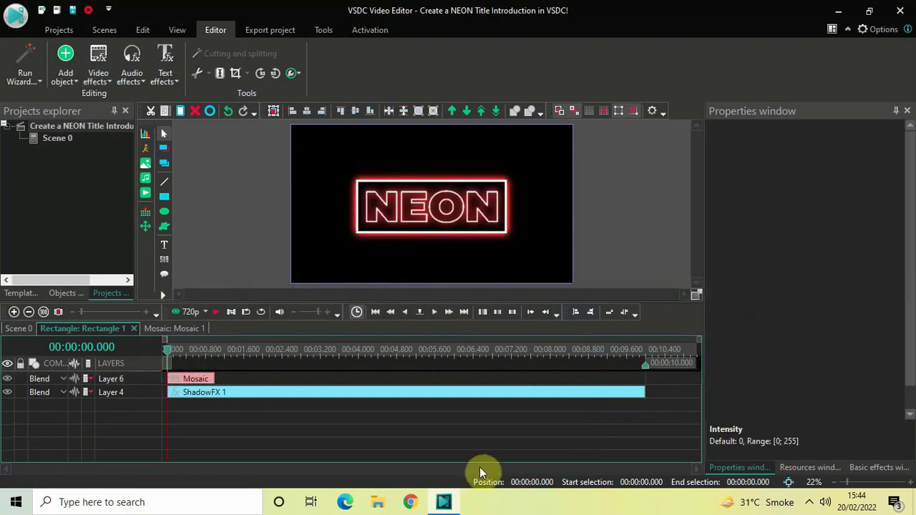
Step: Set the Mosaic transition's type to Spiral out and its Directly option to True
click(199, 383)
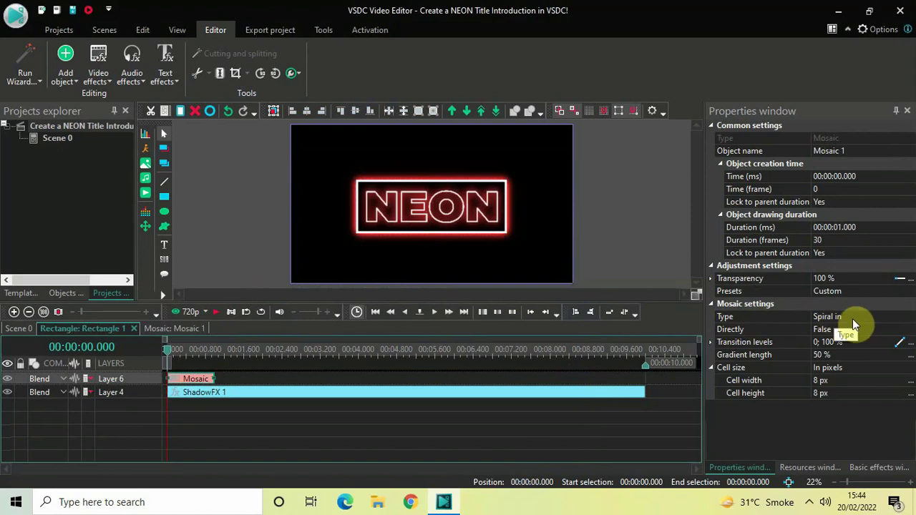
click(904, 322)
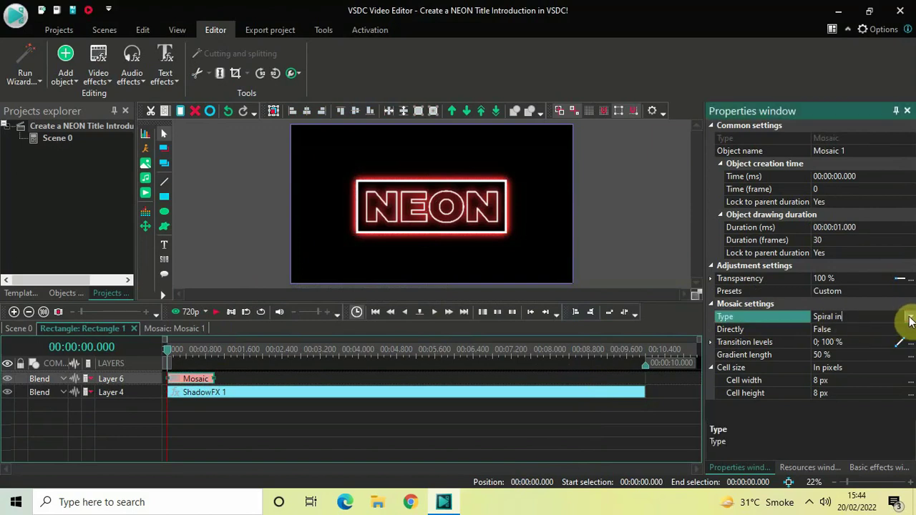
click(910, 321)
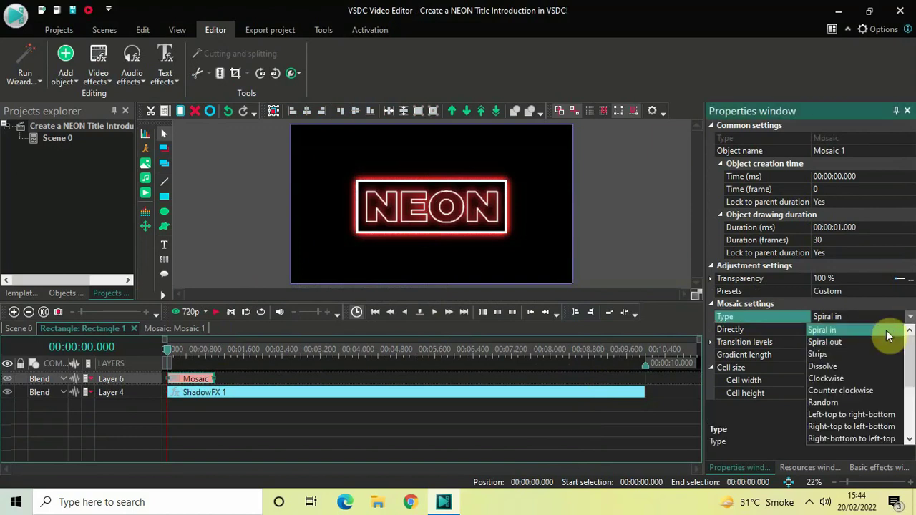
click(850, 342)
click(749, 330)
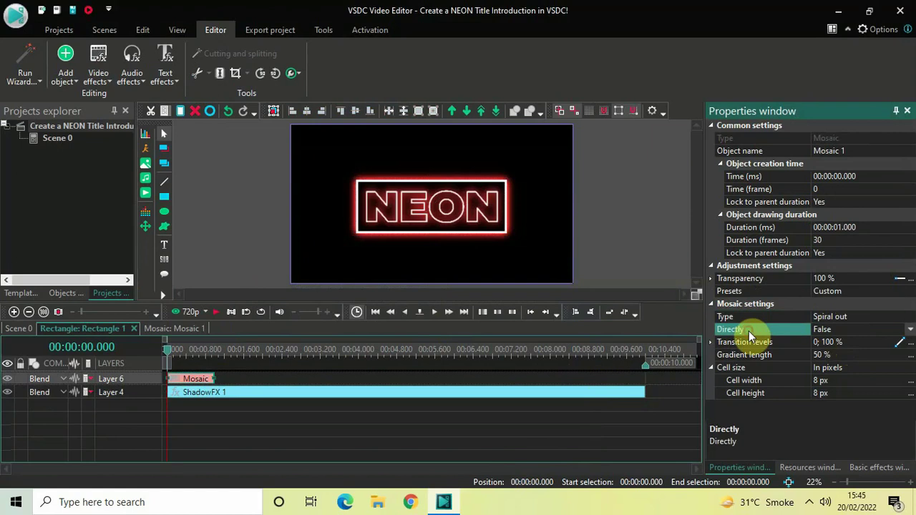
click(910, 329)
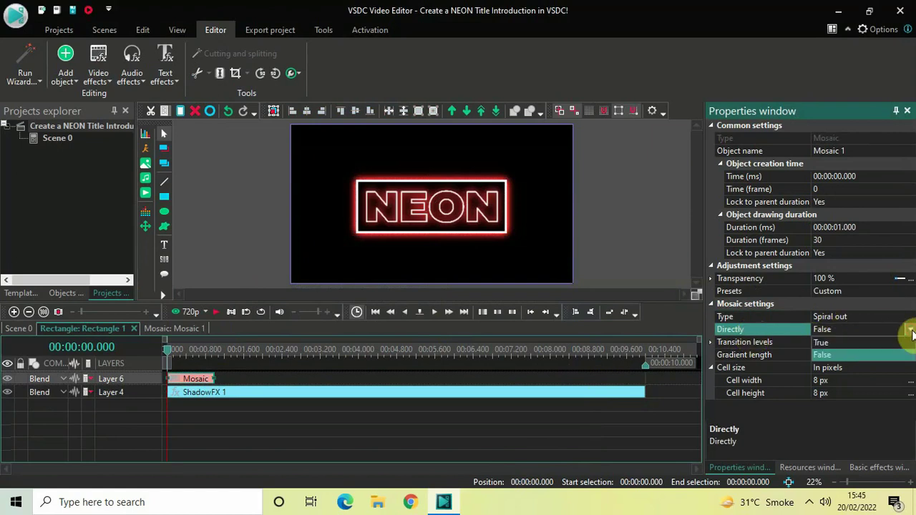
click(865, 341)
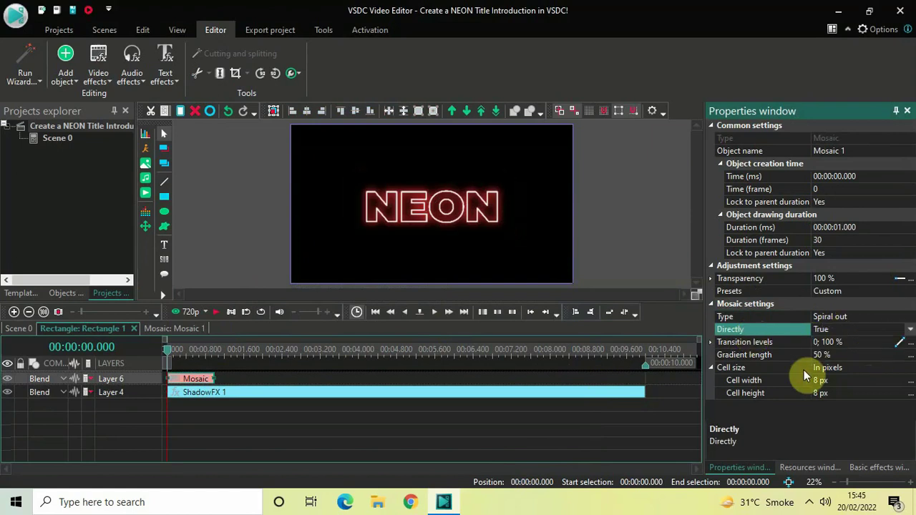
Step: Set the Mosaic transition's gradient length to 0 % and its cell size to In percents
click(767, 358)
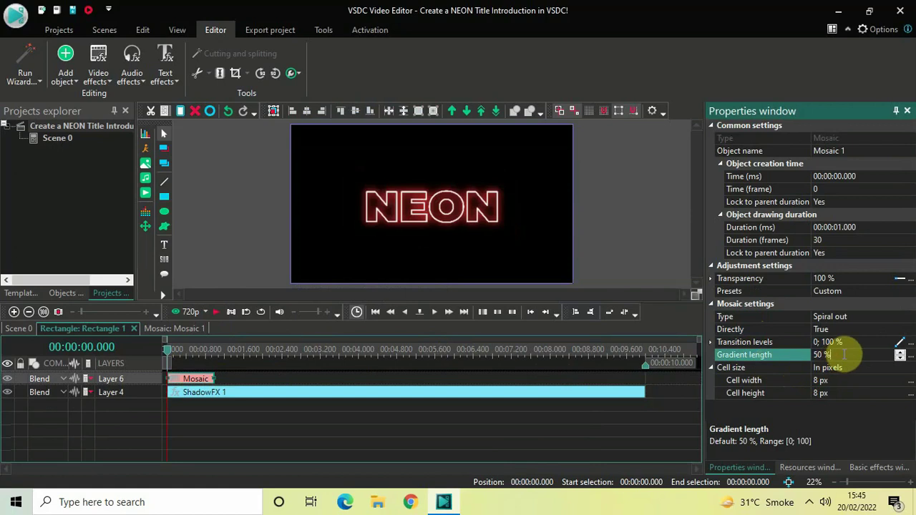
key(ctrl+a)
key(BackSpace)
text(0)
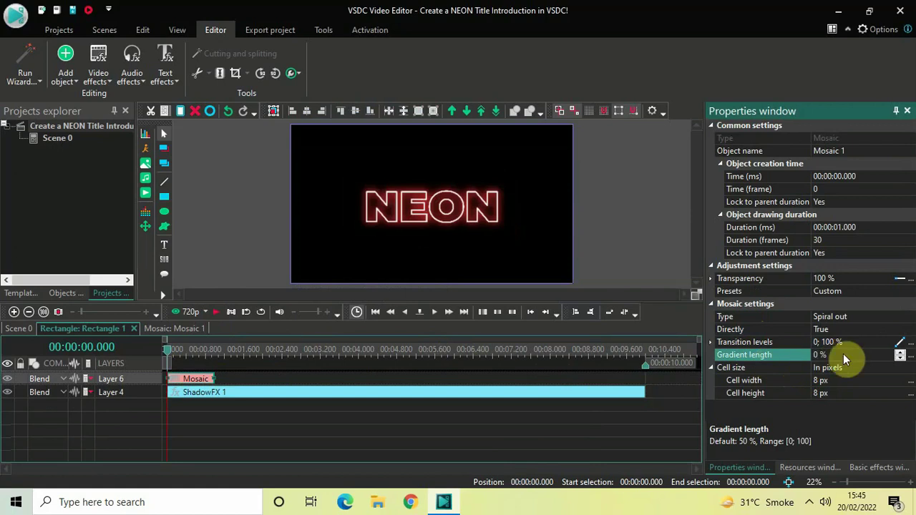
click(744, 368)
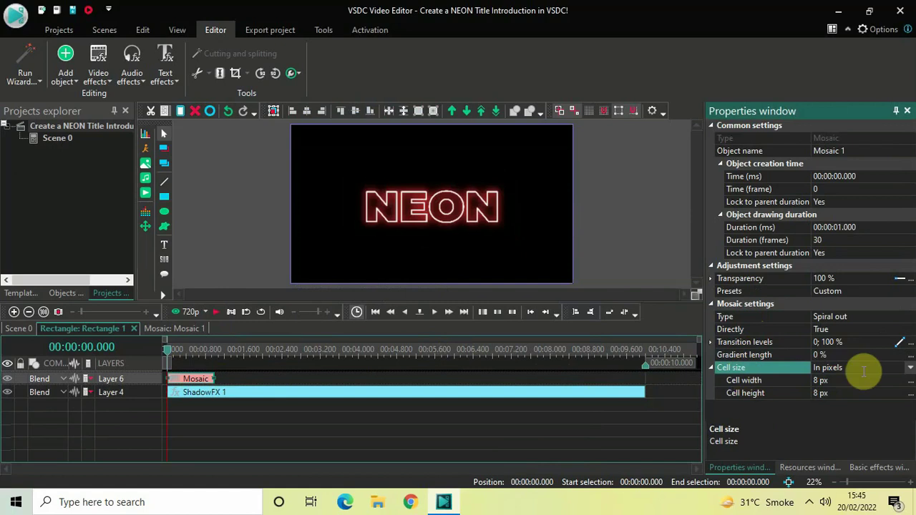
click(909, 368)
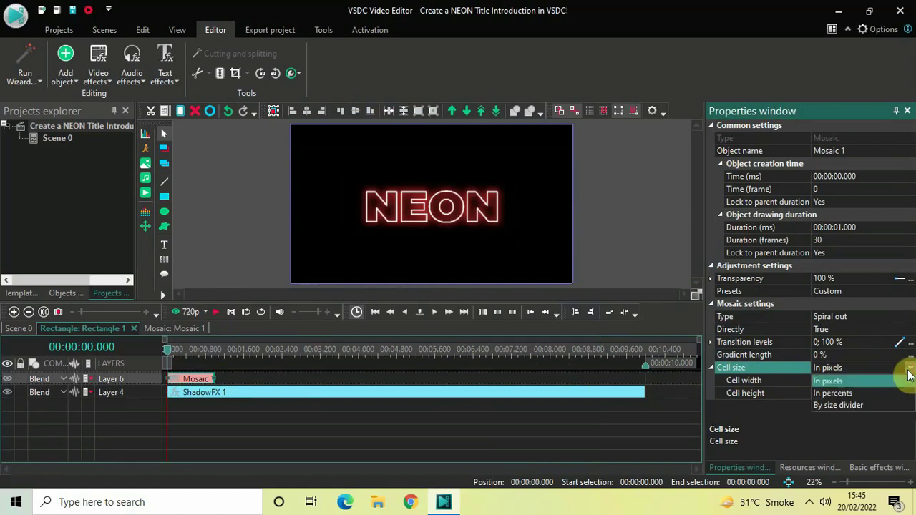
click(840, 393)
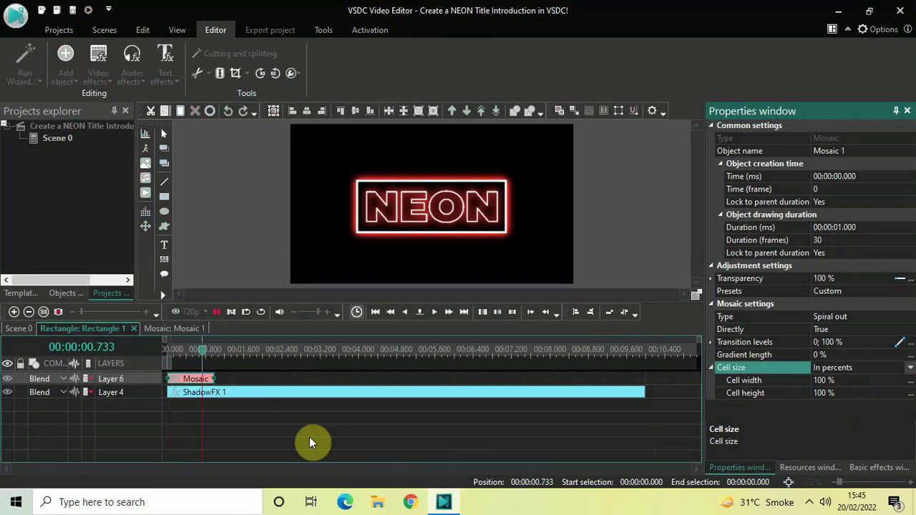
Step: Stop the transition preview and open the NEON text's effects timeline from the main scene with the playhead at the start
key(space)
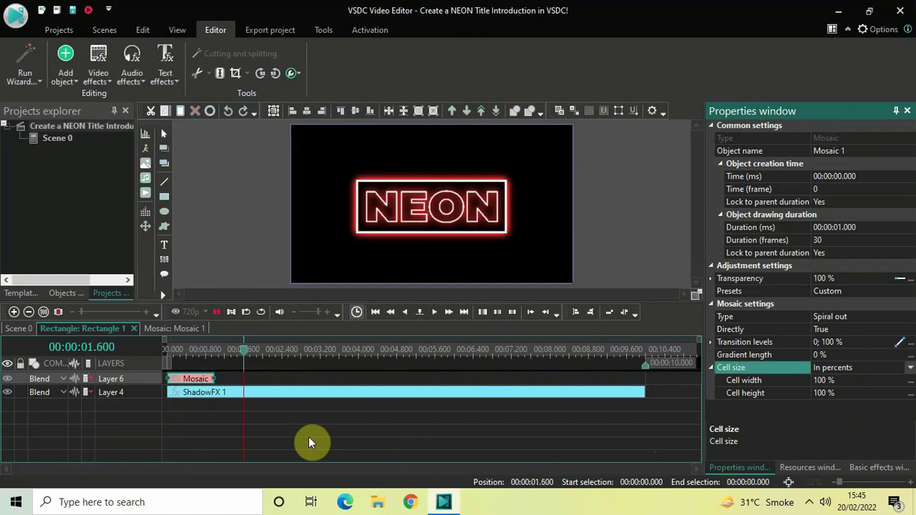
click(19, 330)
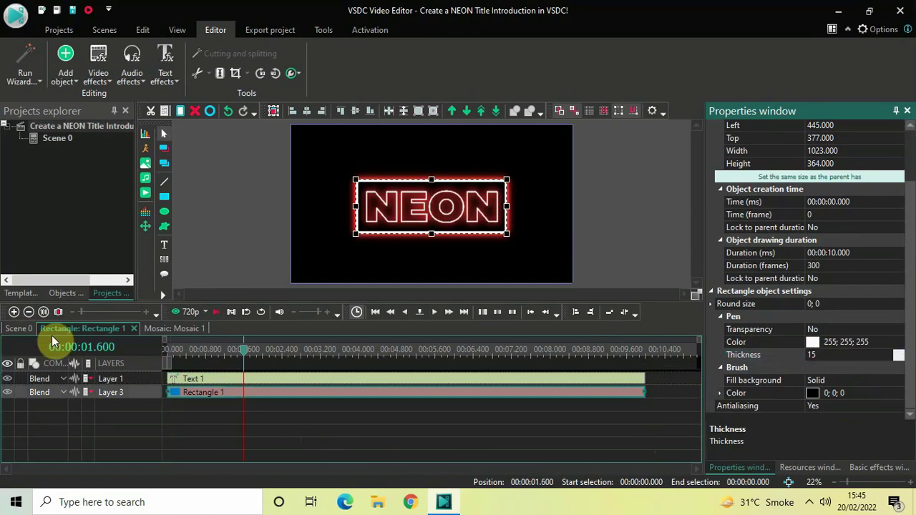
drag(236, 365, 136, 364)
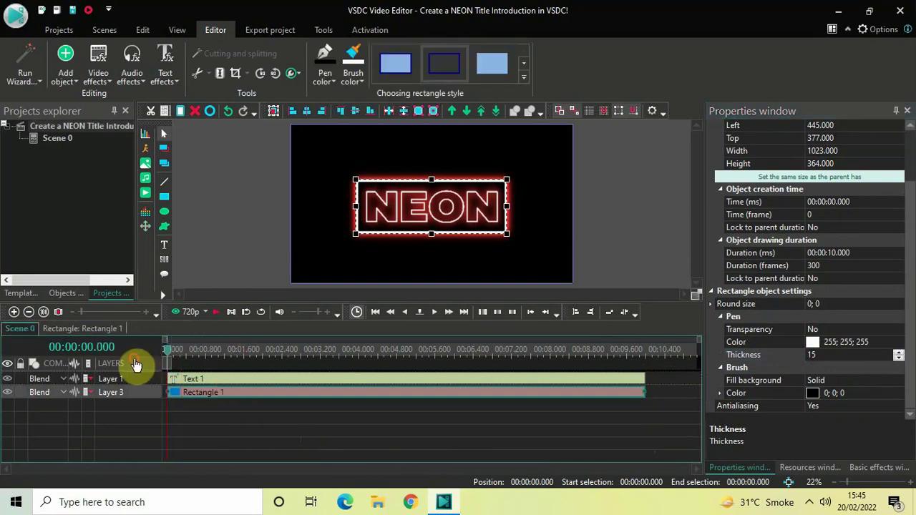
double_click(227, 380)
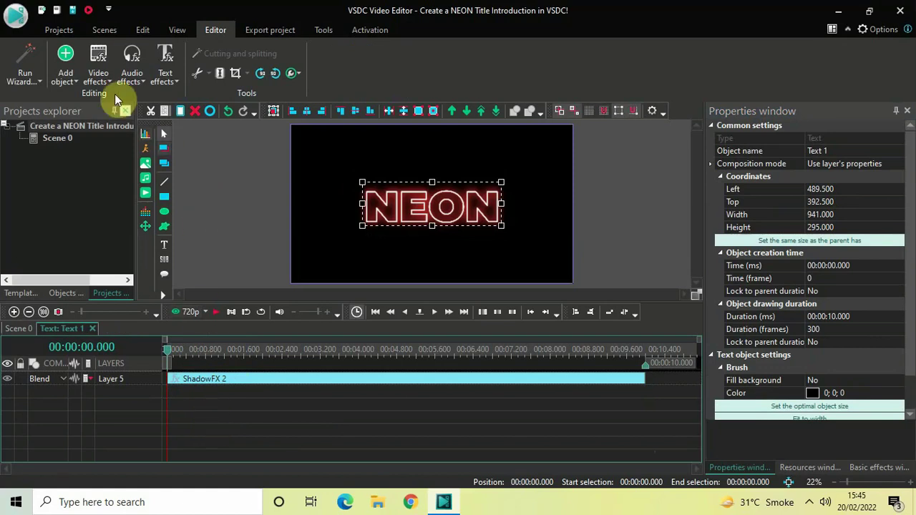
Step: Add a Glitch effect to the NEON text on a new layer, spanning the whole parent duration
click(97, 73)
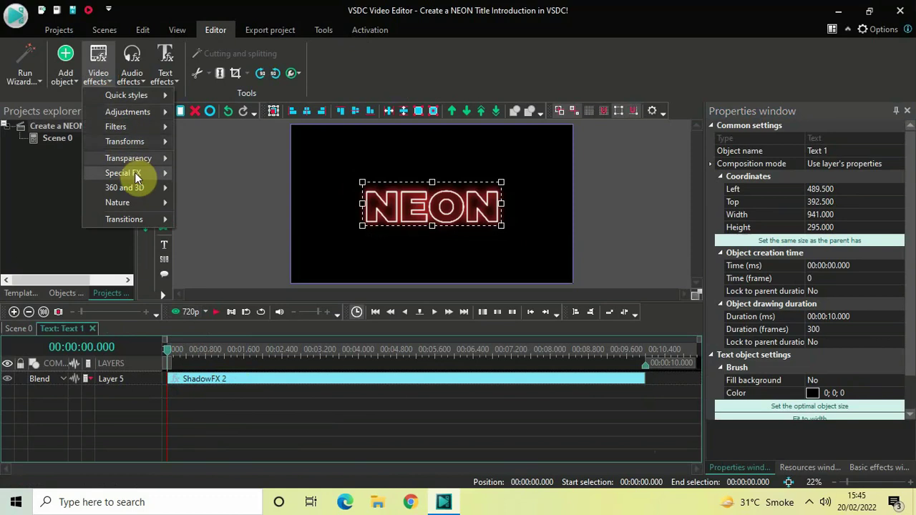
mouse_move(138, 178)
click(218, 191)
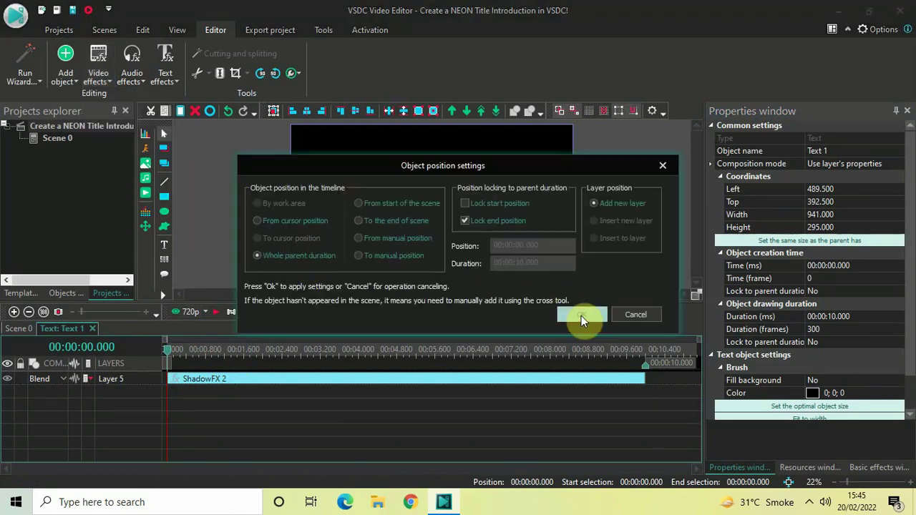
click(581, 315)
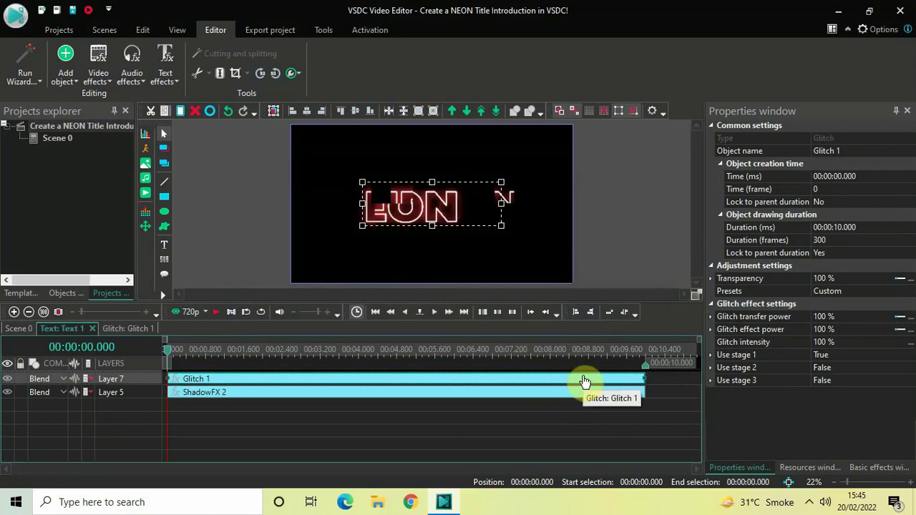
Step: Set the Glitch effect's drawing duration to 00:00:01.000 and its preset to 4. Color loss
click(869, 226)
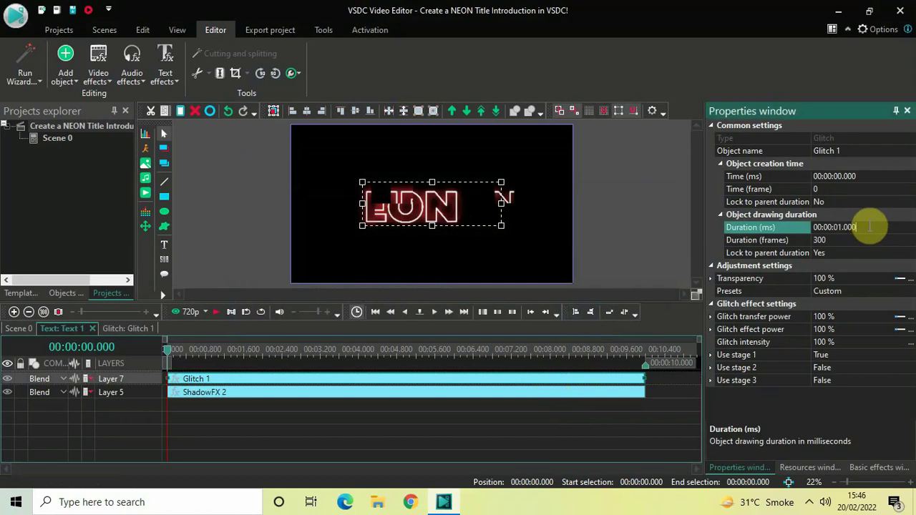
key(Return)
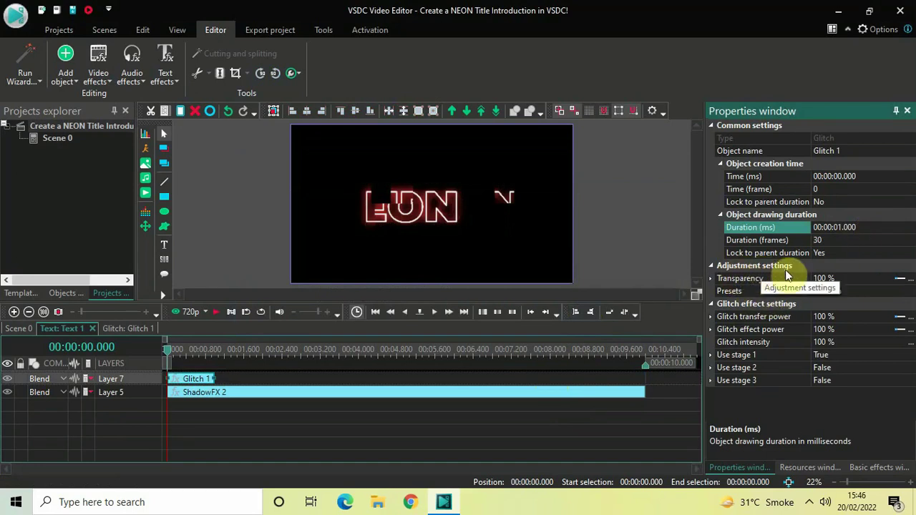
click(747, 291)
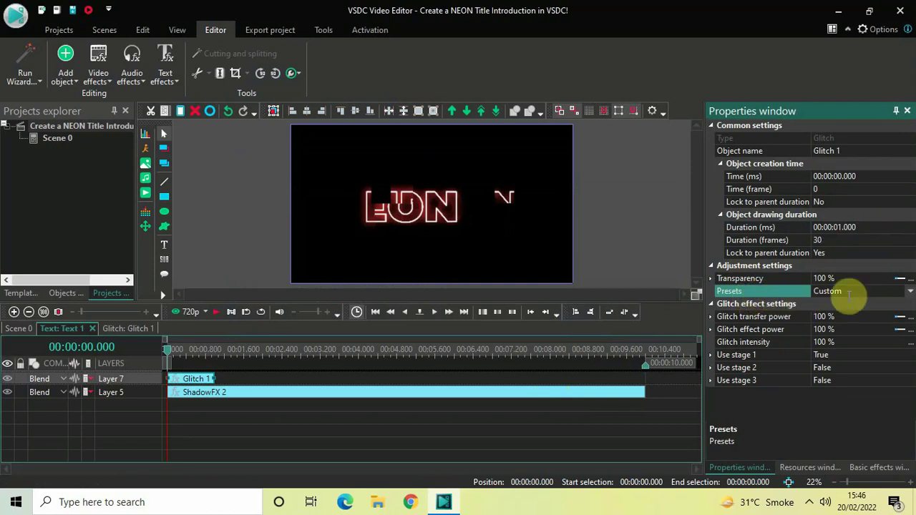
click(908, 293)
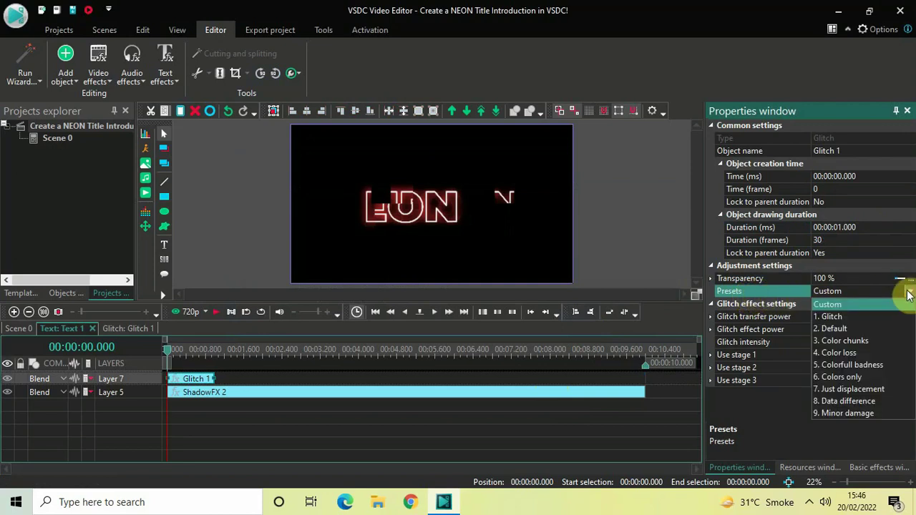
click(850, 353)
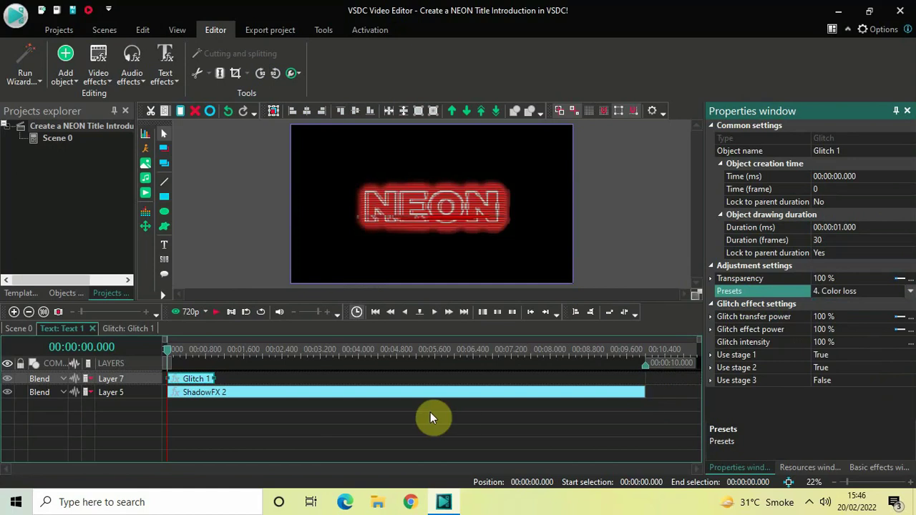
Step: Add a Fade In transparency effect to the NEON text from the start of the scene on a new layer
click(298, 440)
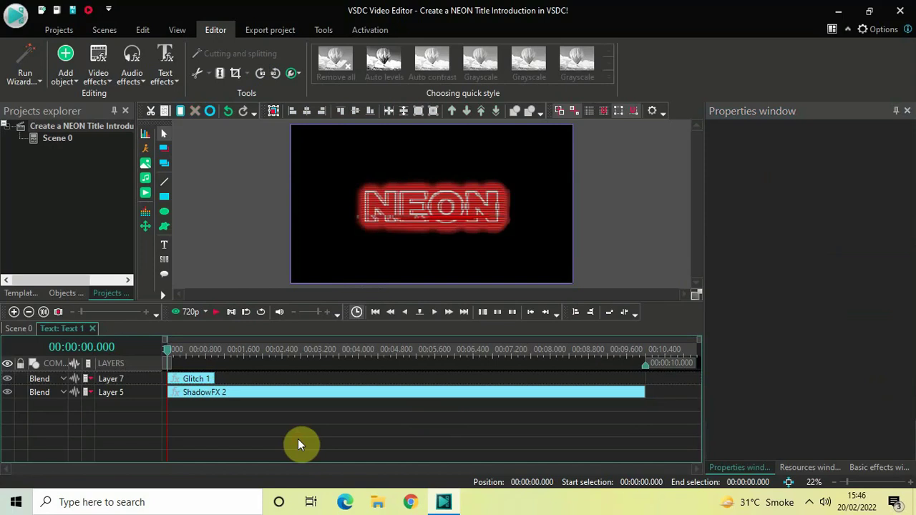
click(98, 72)
mouse_move(151, 158)
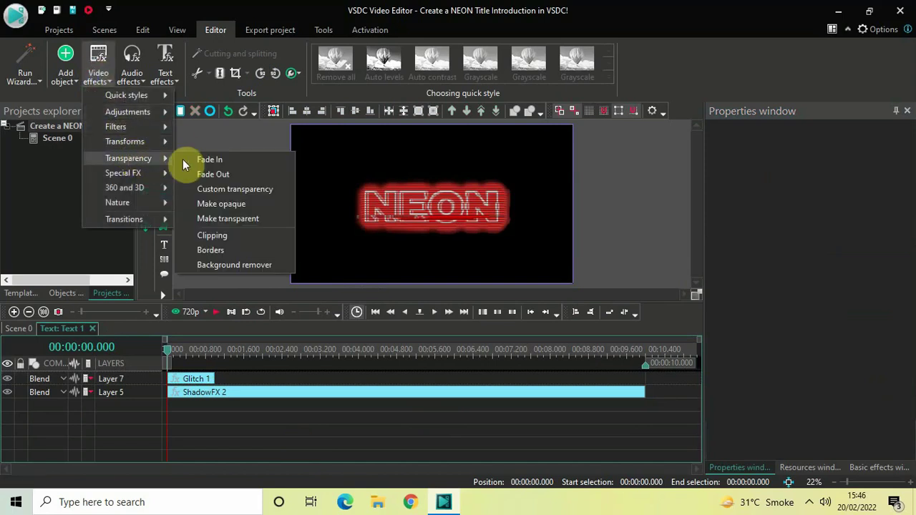
click(205, 162)
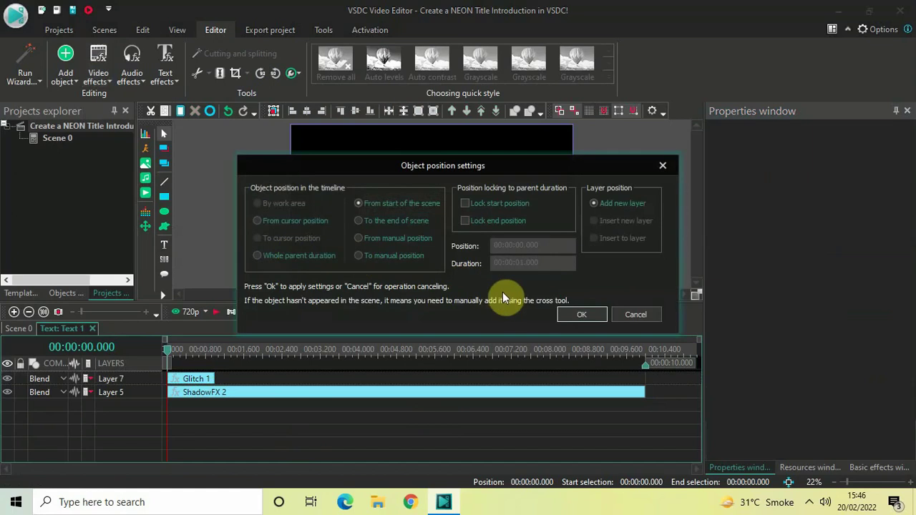
click(574, 312)
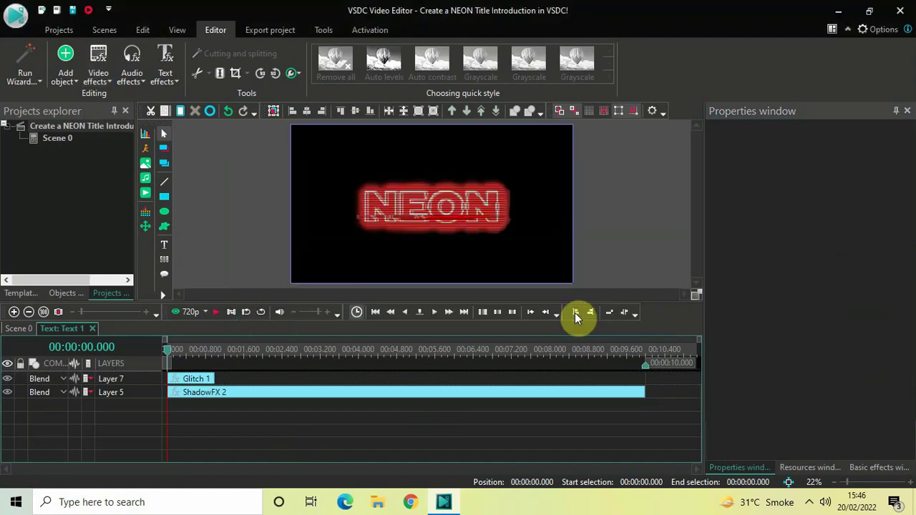
Step: Return to the main scene and play the opening of the NEON title from the start several times to examine its combined animation
click(19, 330)
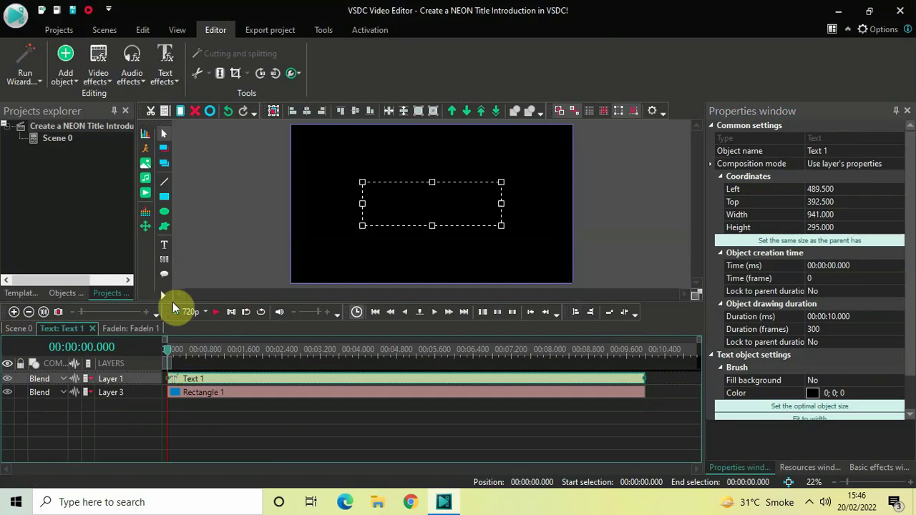
click(227, 439)
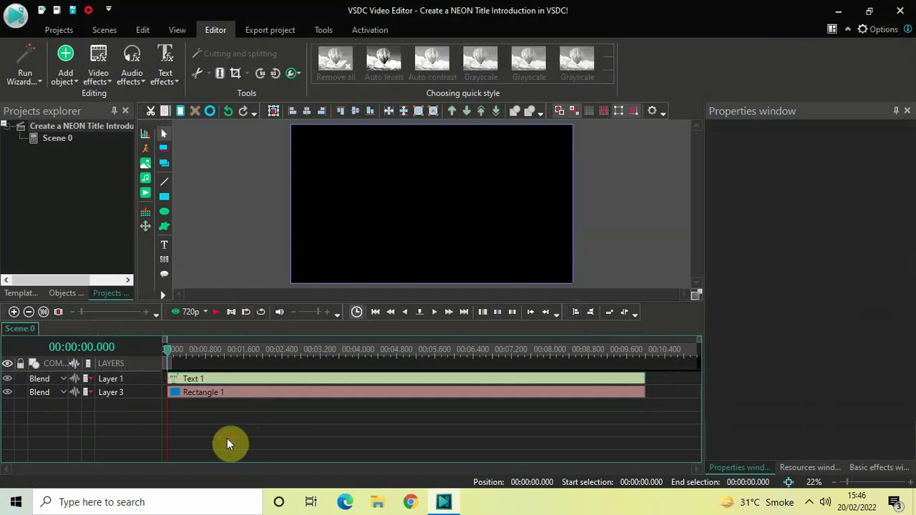
key(space)
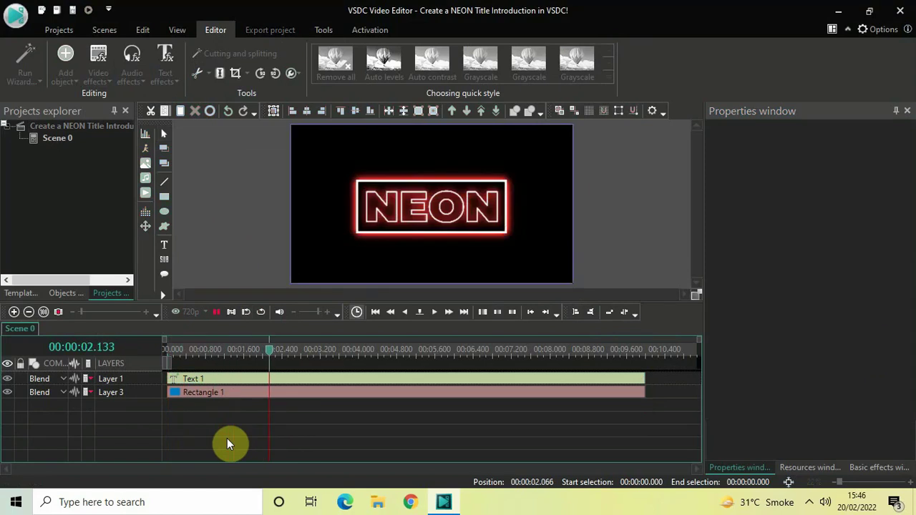
key(space)
click(167, 350)
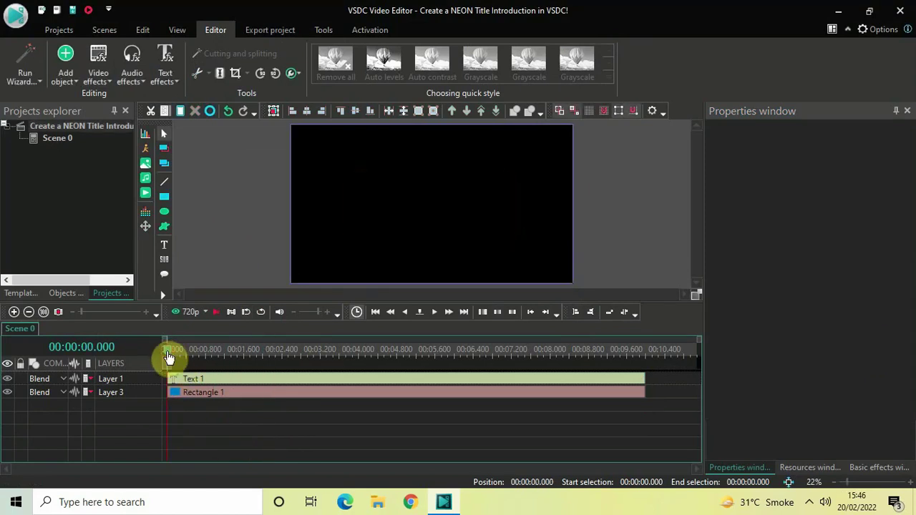
key(space)
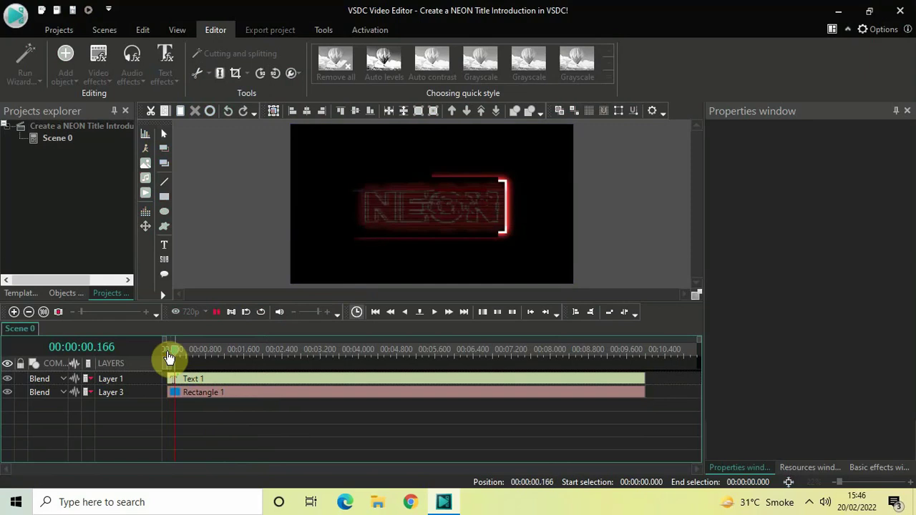
key(space)
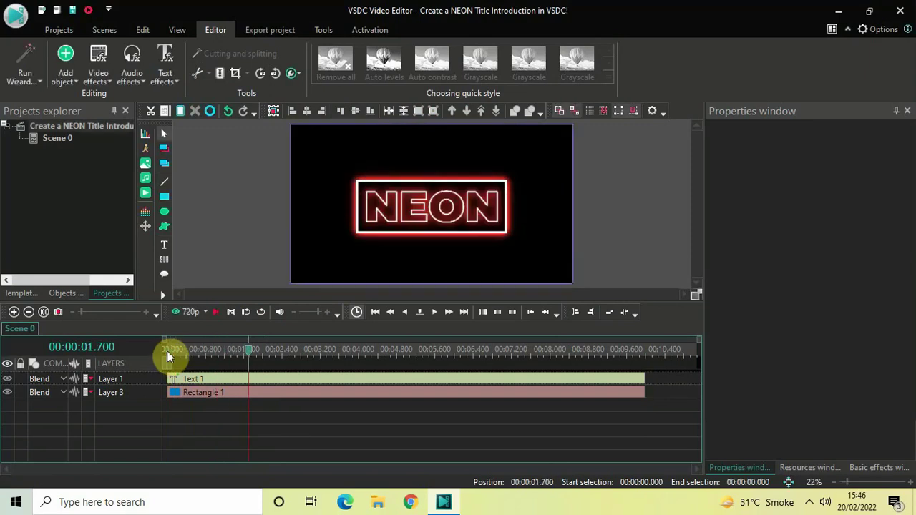
click(167, 351)
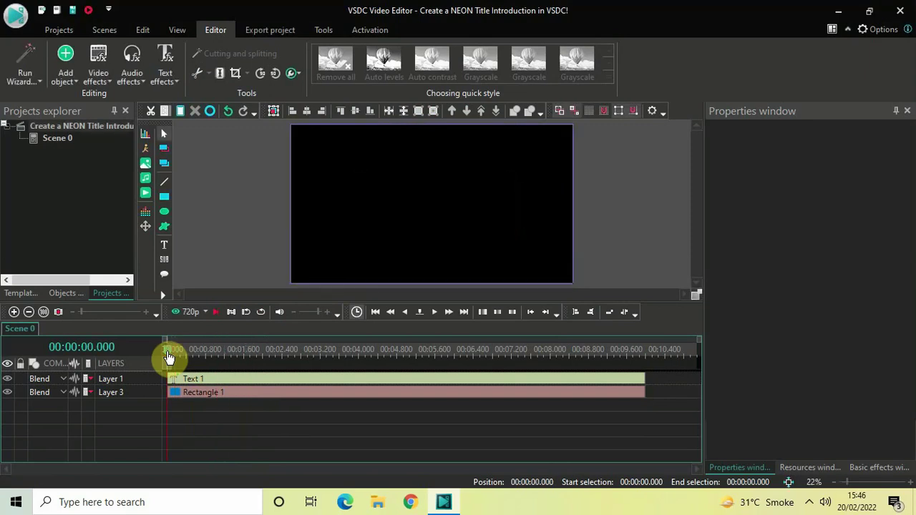
key(space)
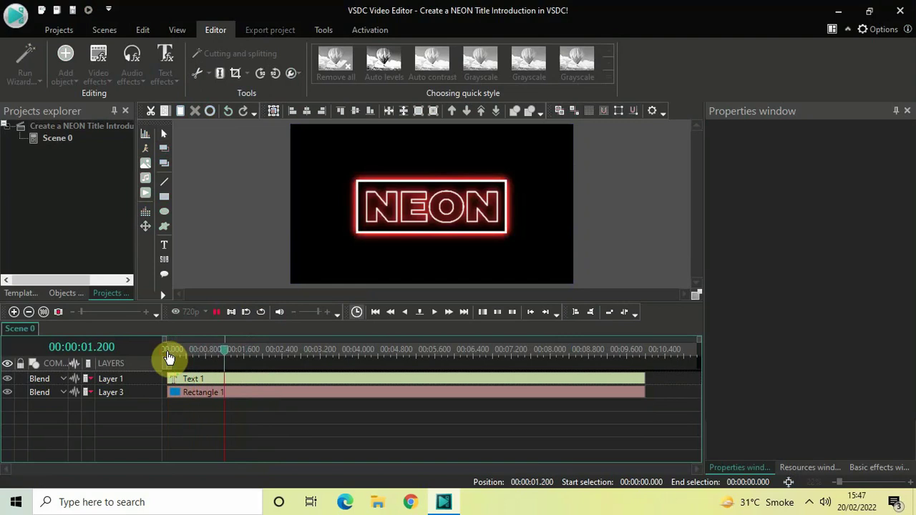
key(space)
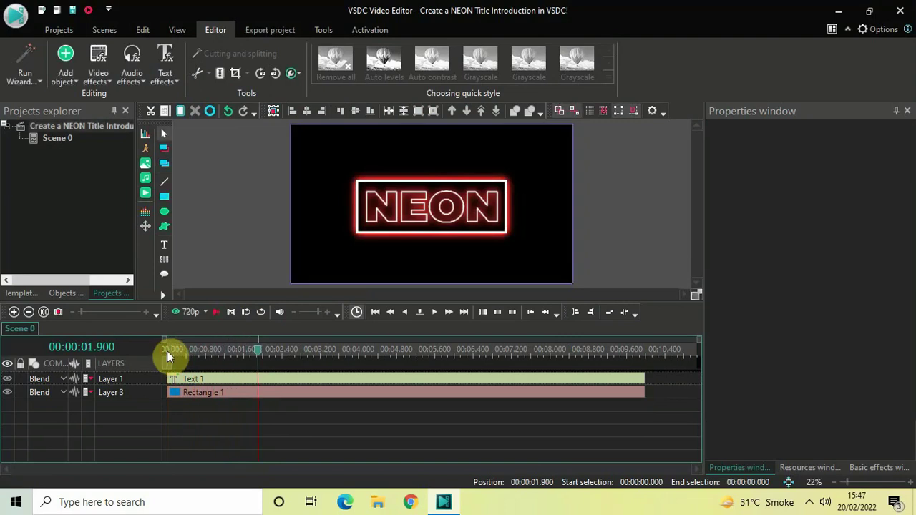
click(166, 350)
key(space)
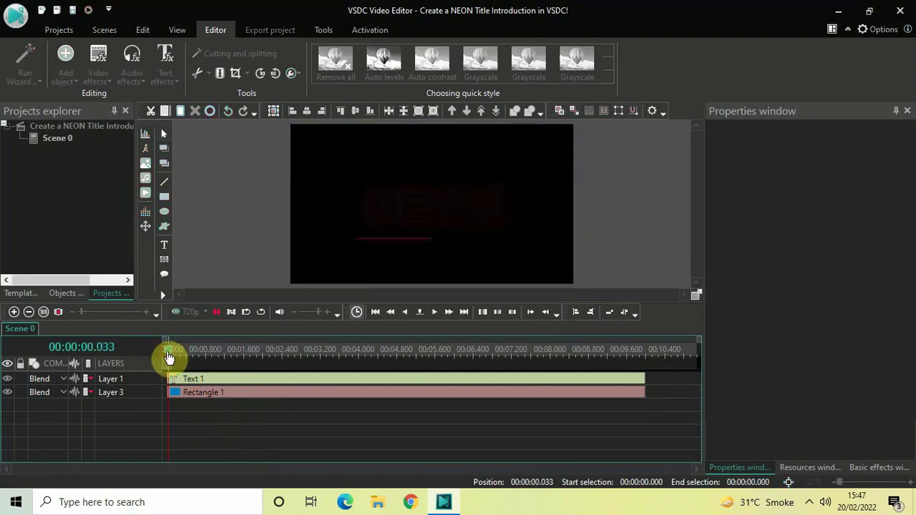
key(space)
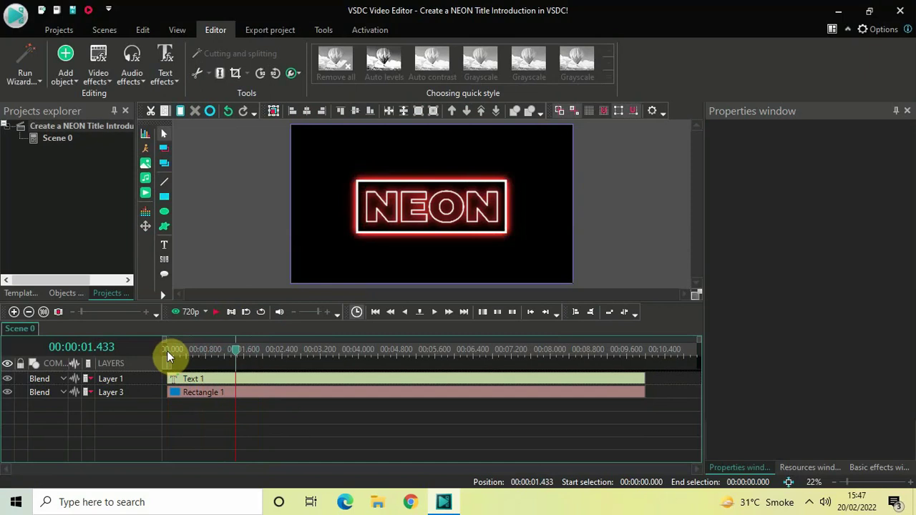